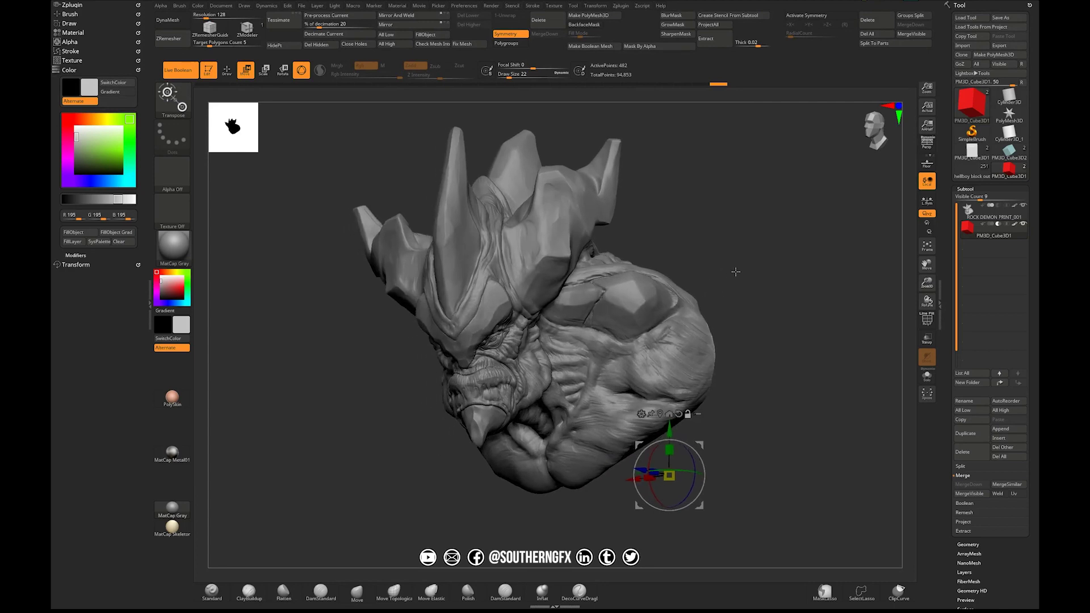
# - Move the red subtractive cube sideways through the demon sculpt to inspect its cross-section at different depths
pyautogui.moveTo(748, 432); pyautogui.dragTo(751, 422)
pyautogui.moveTo(636, 478); pyautogui.dragTo(508, 464)
pyautogui.moveTo(690, 421); pyautogui.dragTo(715, 409)
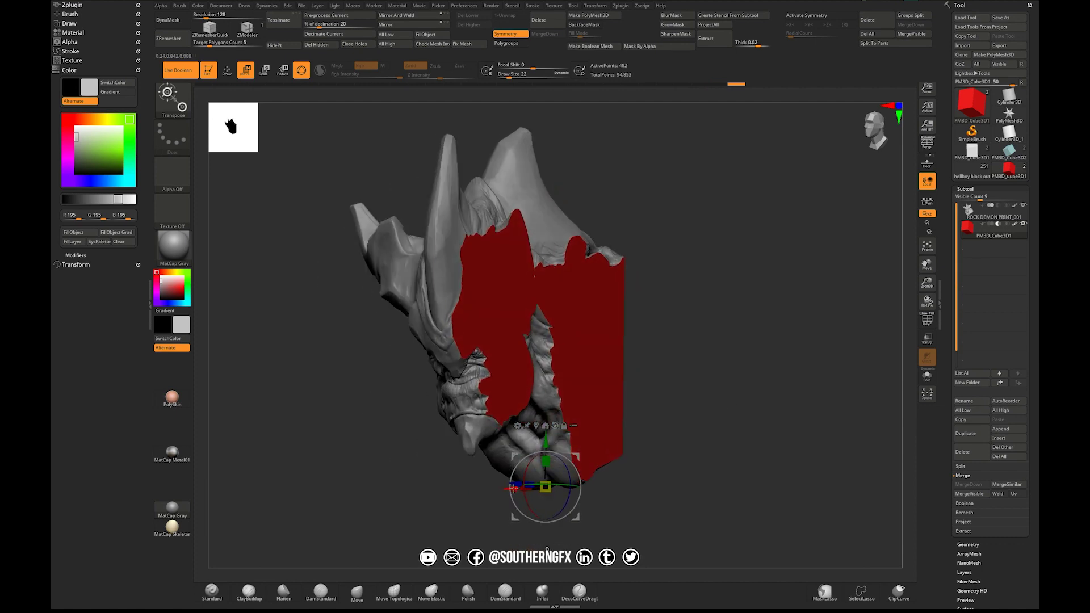
pyautogui.moveTo(512, 489); pyautogui.dragTo(521, 465)
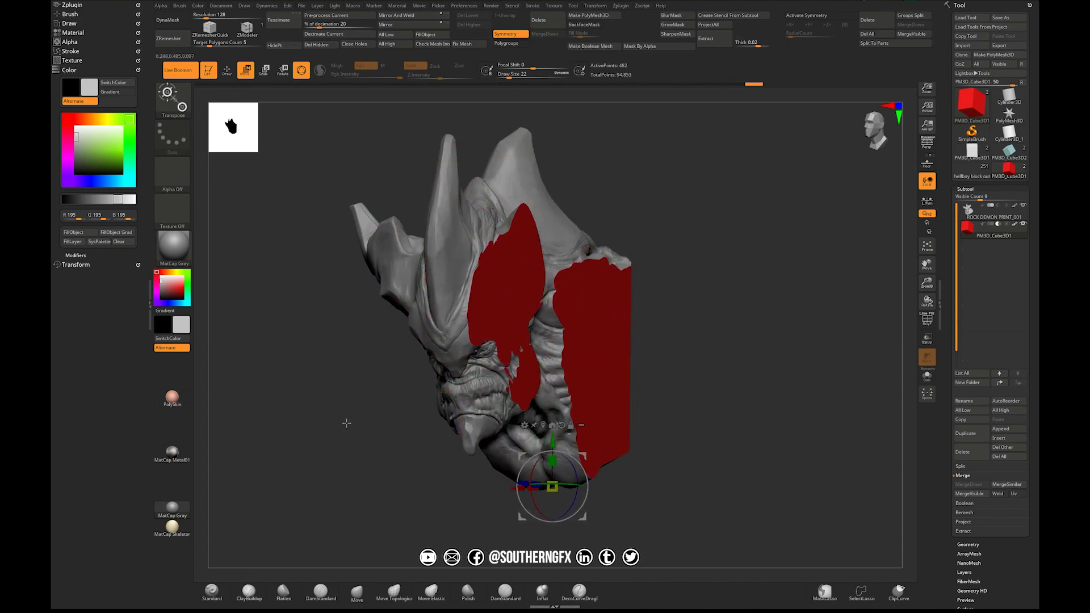
pyautogui.moveTo(335, 418); pyautogui.dragTo(392, 410)
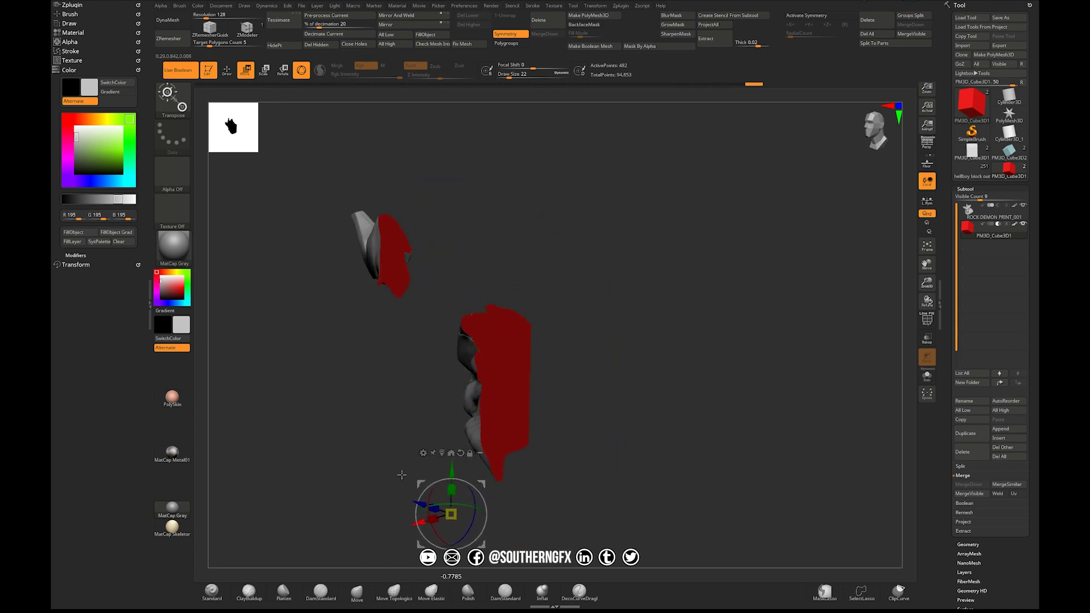
pyautogui.moveTo(400, 474); pyautogui.dragTo(417, 470)
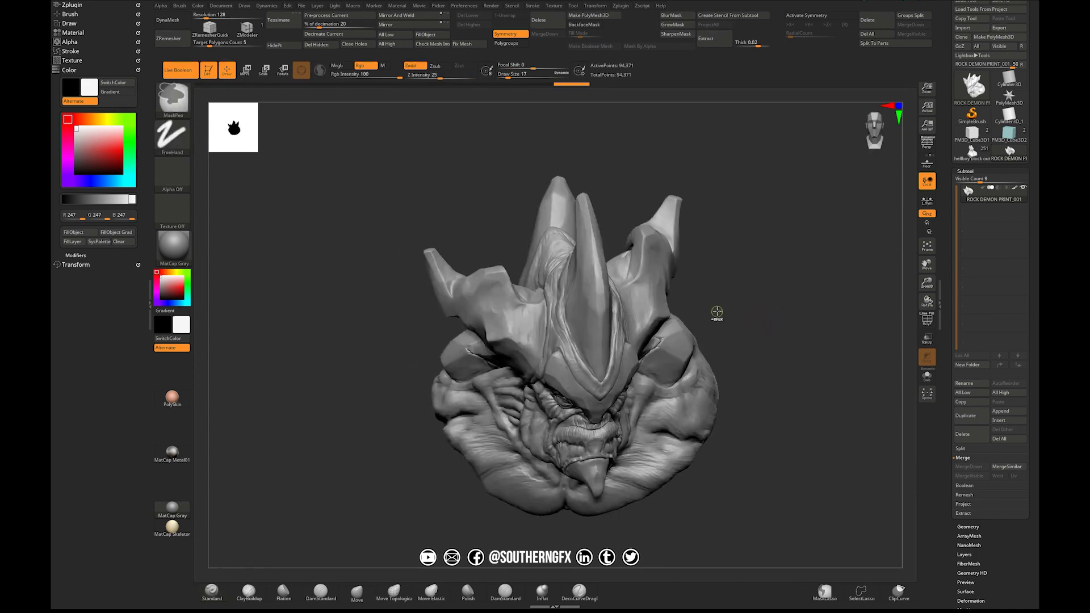
# - Append a Cube3D as a new subtool to the demon sculpt and make it the active subtool
pyautogui.keyDown('ctrl'); pyautogui.moveTo(716, 314); pyautogui.dragTo(748, 313, button='right'); pyautogui.keyUp('ctrl')
pyautogui.moveTo(747, 312)
pyautogui.mouseDown()
pyautogui.moveTo(747, 294)
pyautogui.moveTo(816, 309)
pyautogui.moveTo(747, 307)
pyautogui.moveTo(757, 322)
pyautogui.moveTo(784, 317)
pyautogui.moveTo(761, 305)
pyautogui.mouseUp()
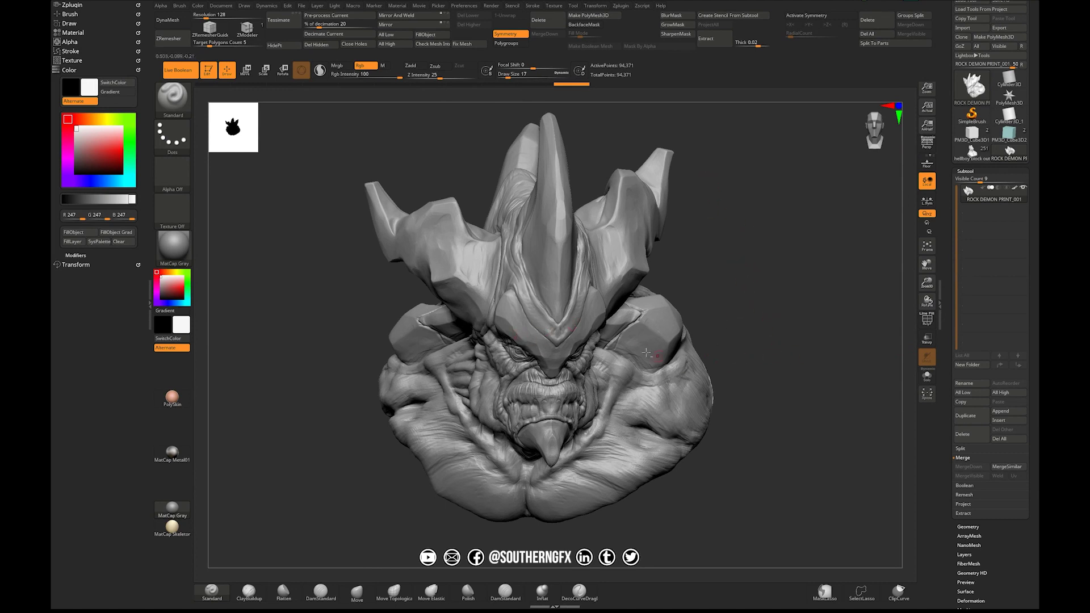
pyautogui.keyDown('ctrl'); pyautogui.moveTo(638, 347); pyautogui.dragTo(708, 311, button='right'); pyautogui.keyUp('ctrl')
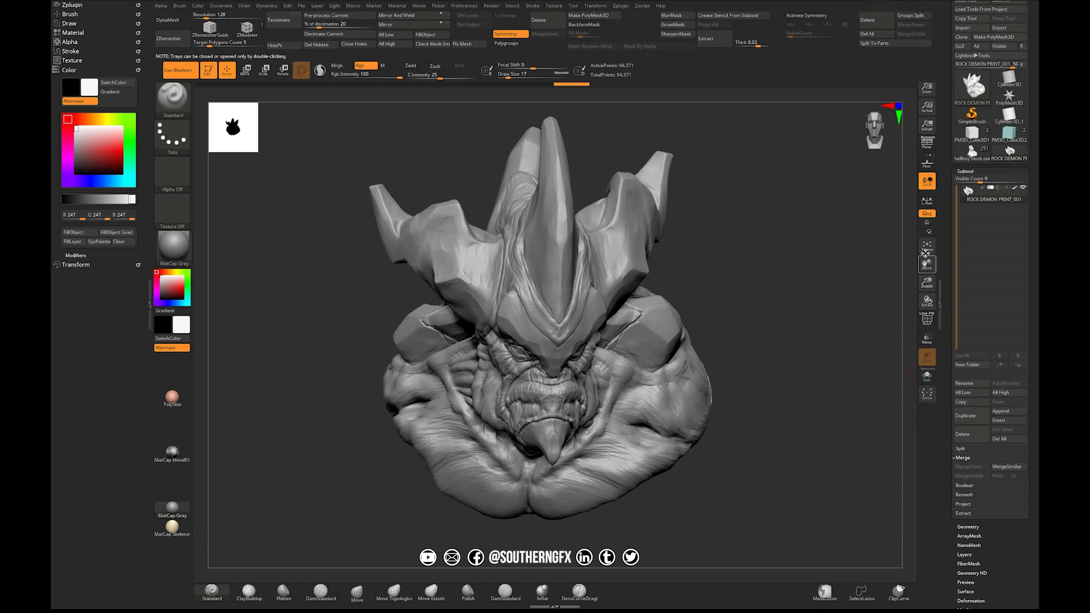
pyautogui.click(1000, 412)
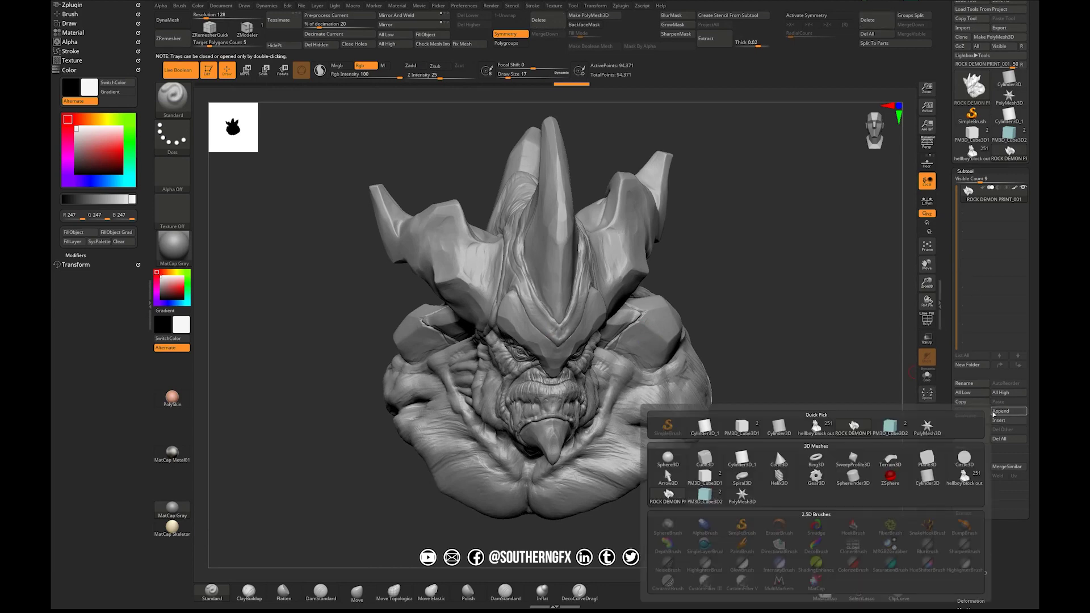
pyautogui.click(704, 461)
pyautogui.moveTo(699, 448)
pyautogui.keyDown('ctrl'); pyautogui.mouseDown(button='right')
pyautogui.moveTo(706, 309)
pyautogui.moveTo(740, 309)
pyautogui.moveTo(741, 320)
pyautogui.moveTo(718, 302)
pyautogui.moveTo(644, 326)
pyautogui.mouseUp(button='right'); pyautogui.keyUp('ctrl')
pyautogui.click(1019, 216)
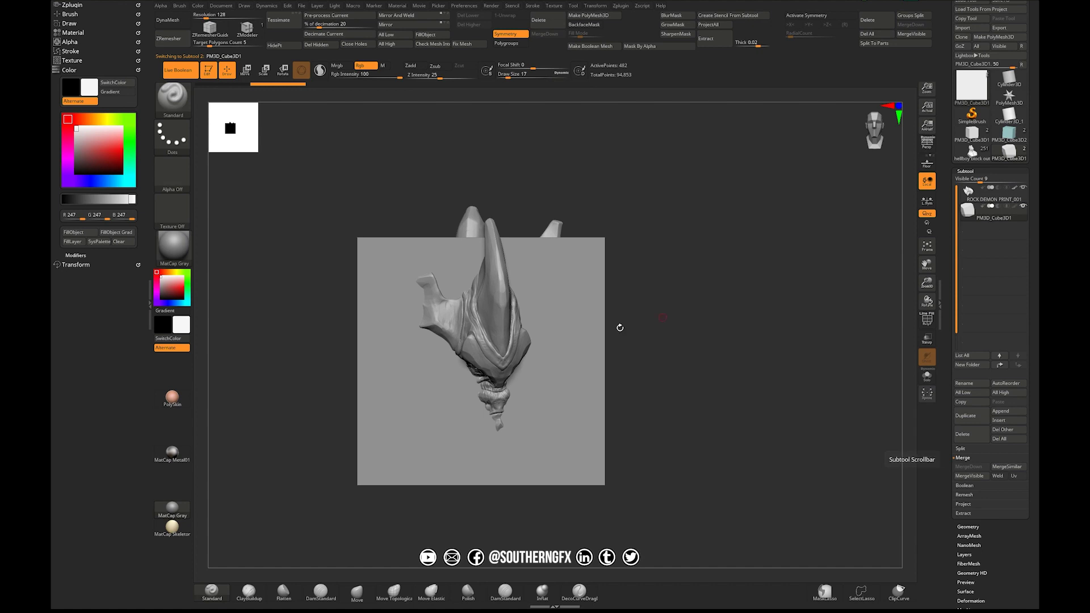
# - Move the cube sideways until it clears the demon head and stretch it vertically to exceed the sculpt's height
pyautogui.press('w')
pyautogui.moveTo(433, 364); pyautogui.dragTo(676, 364)
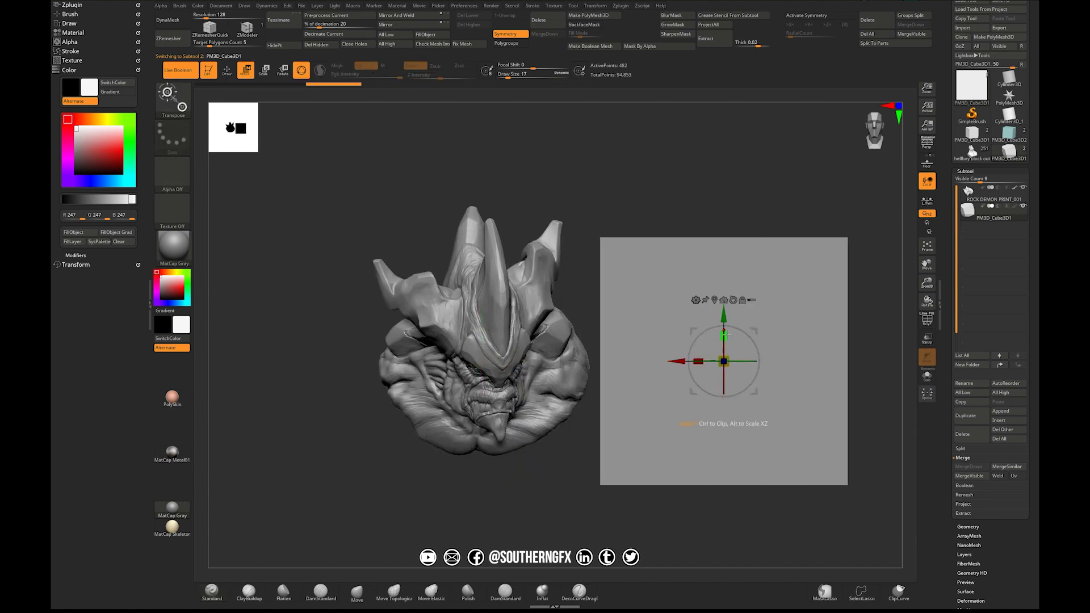
pyautogui.moveTo(724, 335); pyautogui.dragTo(717, 267)
# - Set the cube subtool to boolean subtraction so it cuts the demon in the live boolean preview
pyautogui.keyDown('shift'); pyautogui.moveTo(854, 301); pyautogui.dragTo(658, 362); pyautogui.keyUp('shift')
pyautogui.keyDown('shift'); pyautogui.moveTo(446, 303); pyautogui.dragTo(522, 228); pyautogui.keyUp('shift')
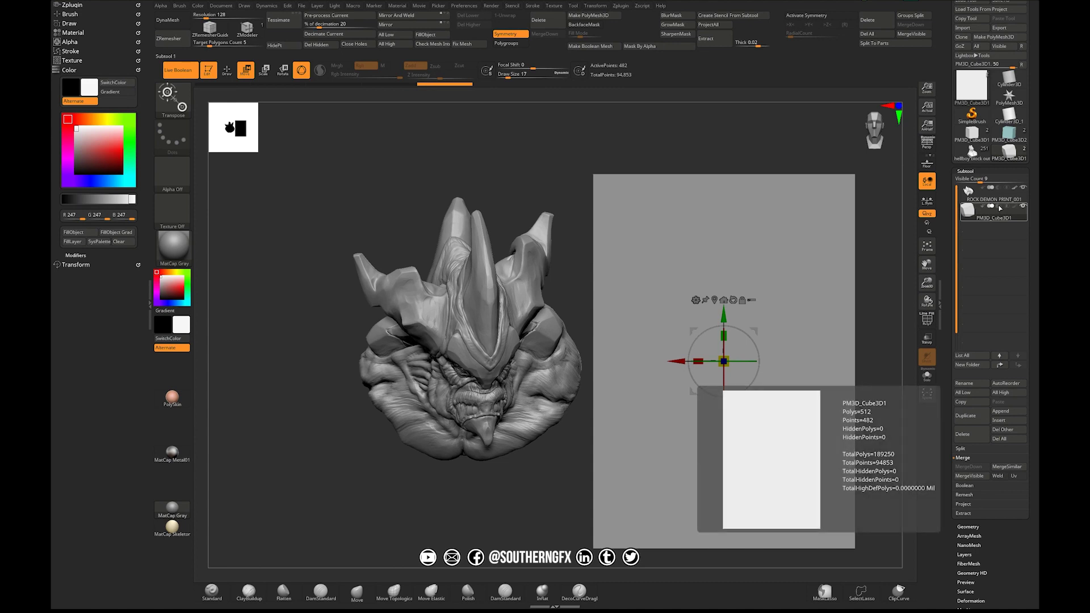
pyautogui.click(998, 206)
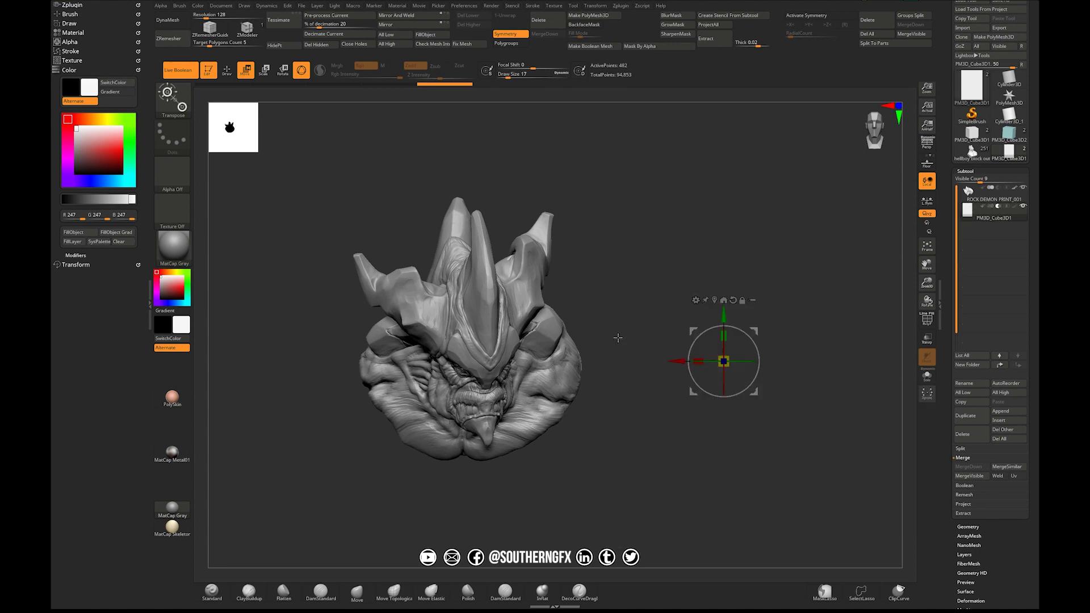
pyautogui.keyDown('ctrl'); pyautogui.moveTo(548, 300); pyautogui.dragTo(569, 288, button='right'); pyautogui.keyUp('ctrl')
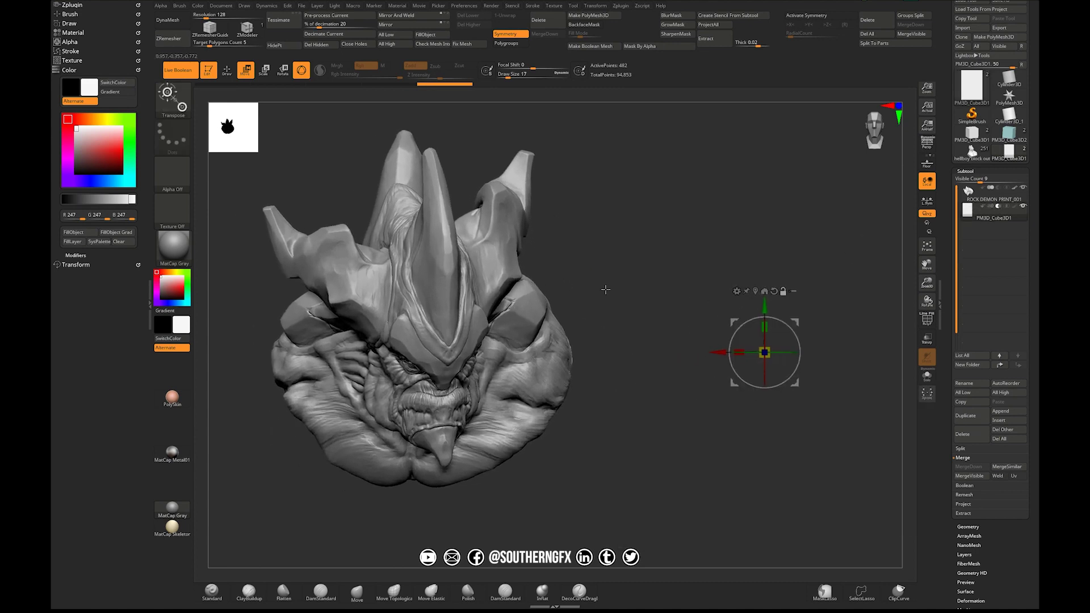
# - Fill the ROCK DEMON PRINT_001 subtool with bright green and the cube subtool with red
pyautogui.click(1018, 193)
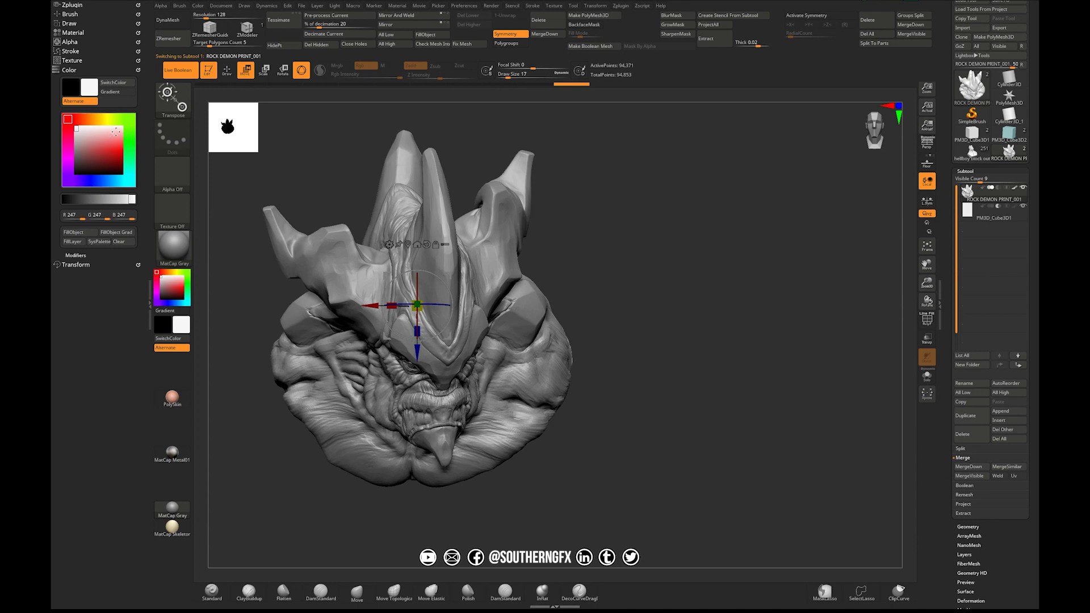
pyautogui.click(129, 120)
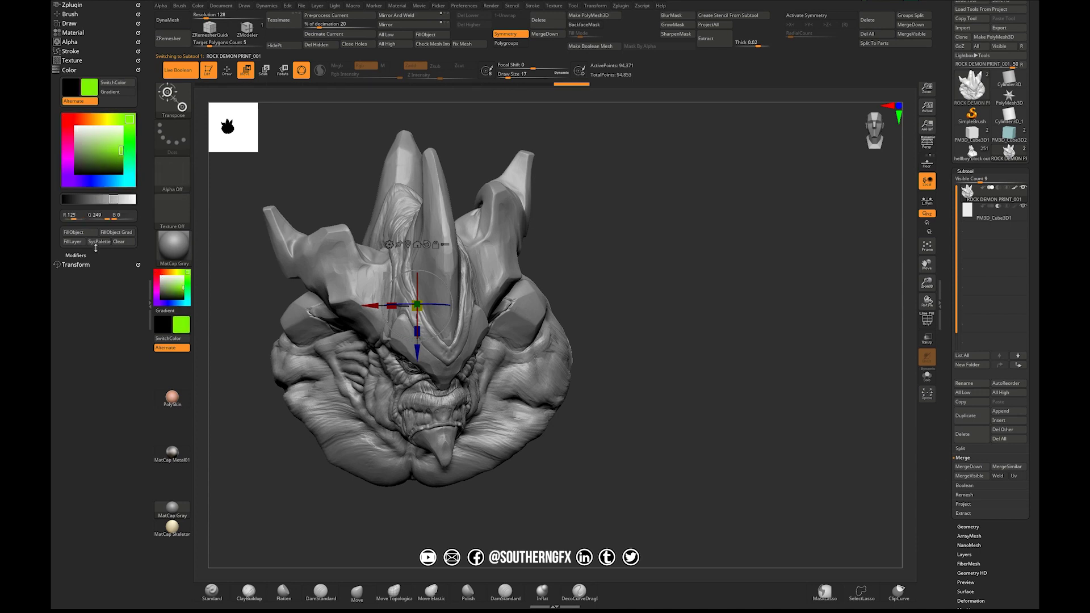
pyautogui.click(81, 232)
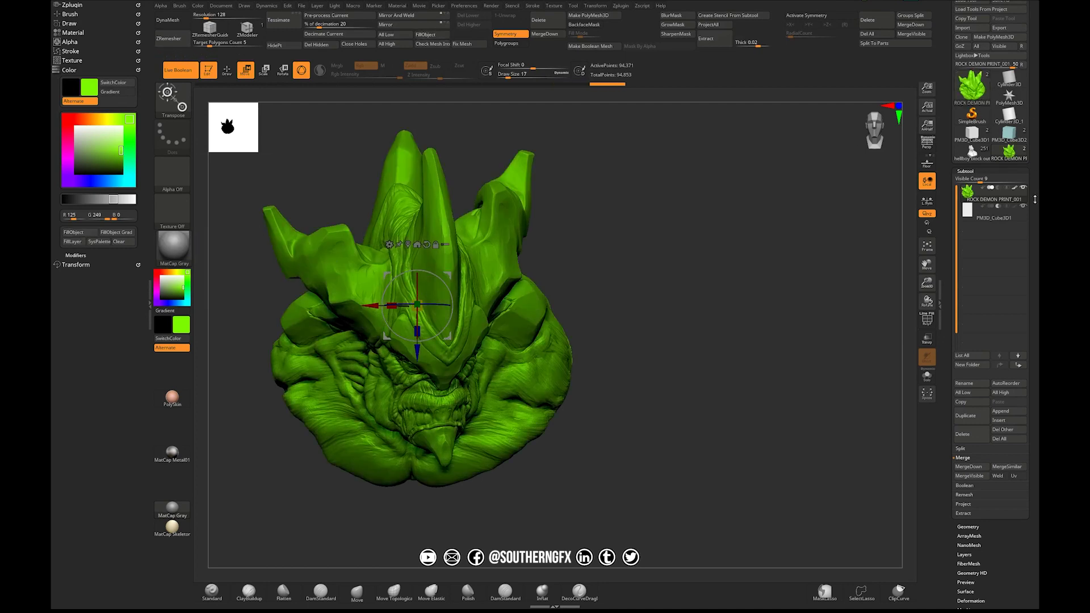
pyautogui.click(1021, 218)
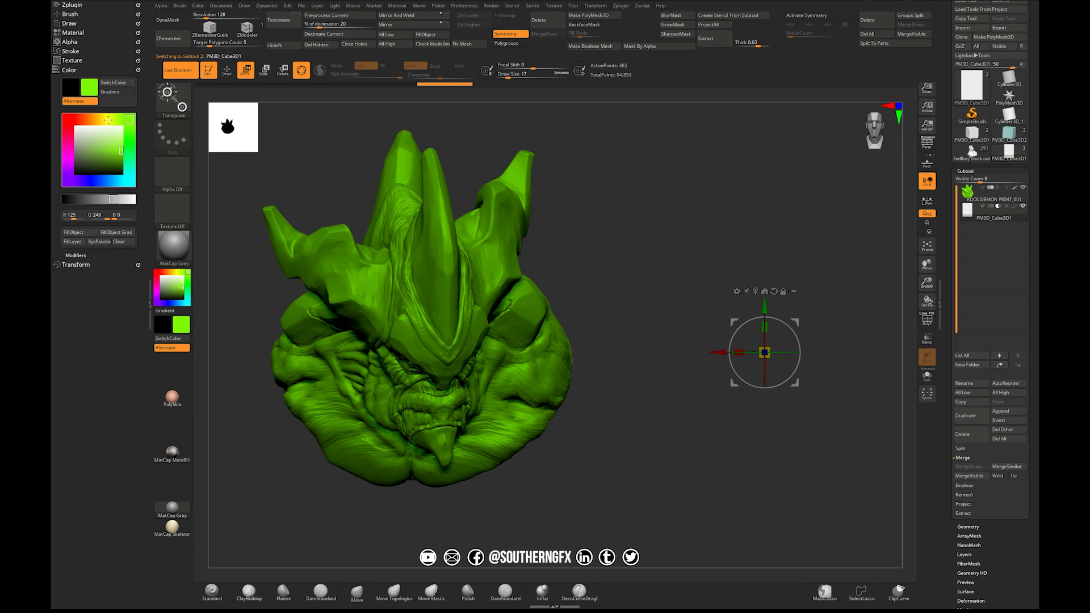
pyautogui.click(70, 119)
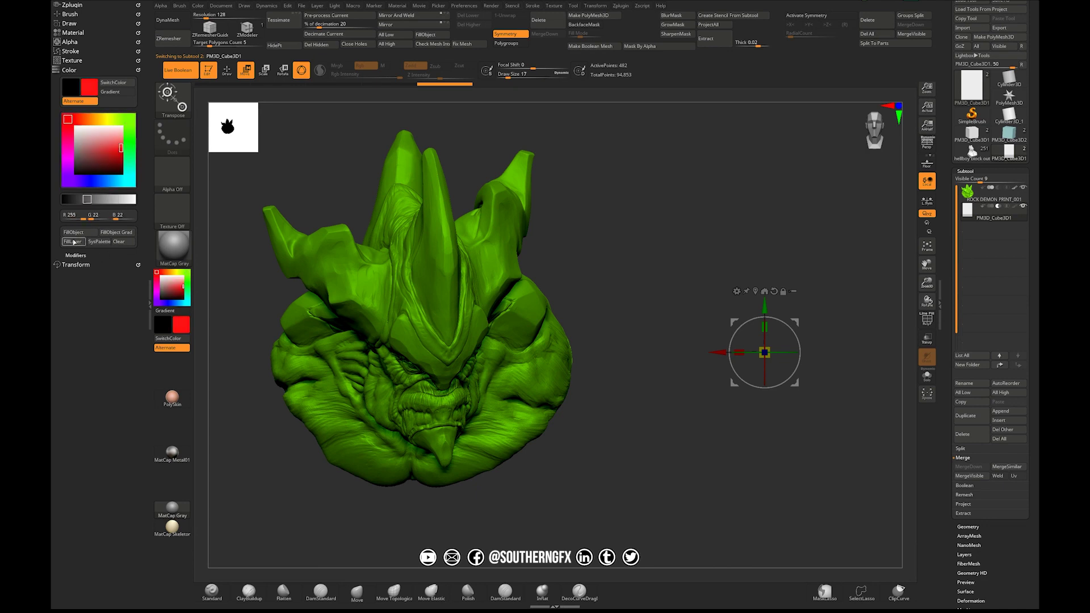
# - Move the subtractive cube sideways into the demon head to expose a red cross-section through the face and shoulder
pyautogui.moveTo(627, 295); pyautogui.dragTo(703, 278)
pyautogui.moveTo(745, 352); pyautogui.dragTo(688, 352)
pyautogui.moveTo(662, 274)
pyautogui.mouseDown()
pyautogui.moveTo(646, 250)
pyautogui.moveTo(679, 262)
pyautogui.mouseUp()
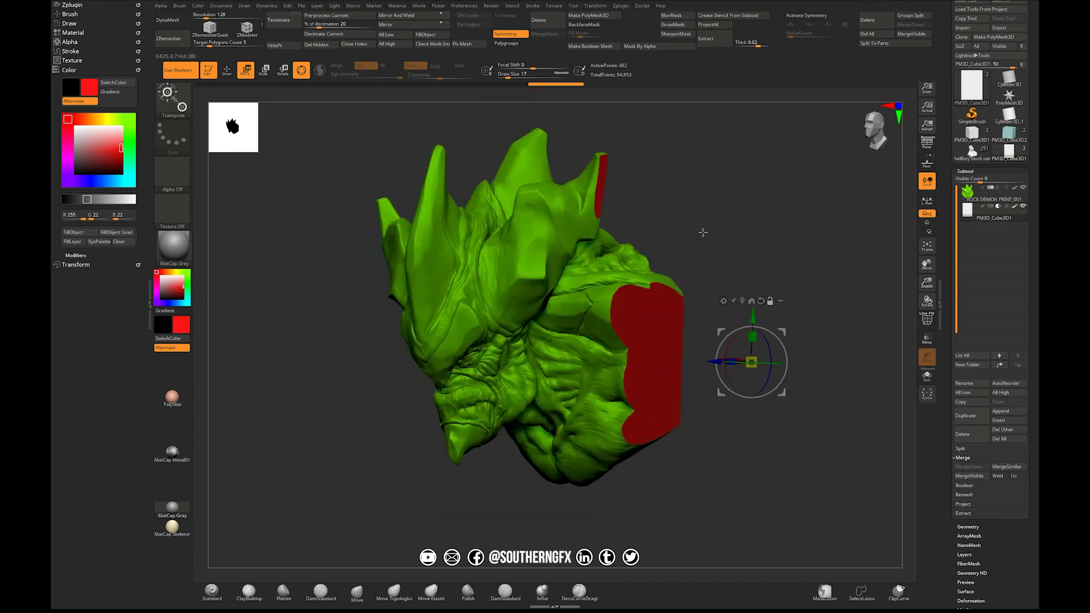
pyautogui.moveTo(703, 233); pyautogui.dragTo(718, 308, button='right')
pyautogui.moveTo(731, 390); pyautogui.dragTo(667, 354)
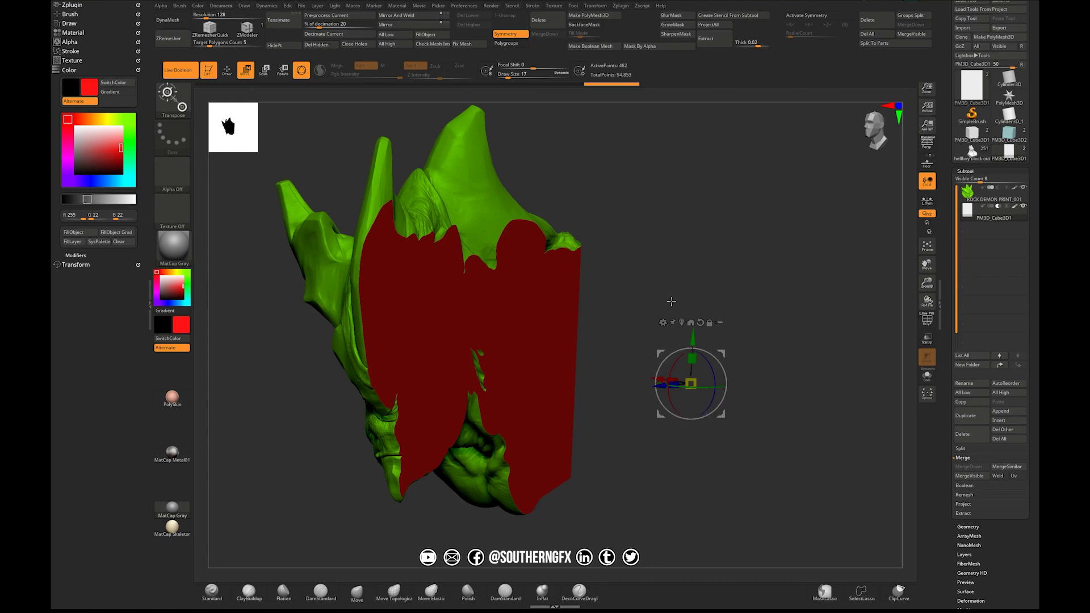
# - Paint the isolated green gap inside the cross-section blue on the demon subtool with the Standard brush
pyautogui.moveTo(664, 295); pyautogui.dragTo(622, 301, button='right')
pyautogui.keyDown('ctrl'); pyautogui.moveTo(628, 434); pyautogui.dragTo(513, 259, button='right'); pyautogui.keyUp('ctrl')
pyautogui.moveTo(522, 520); pyautogui.dragTo(519, 499)
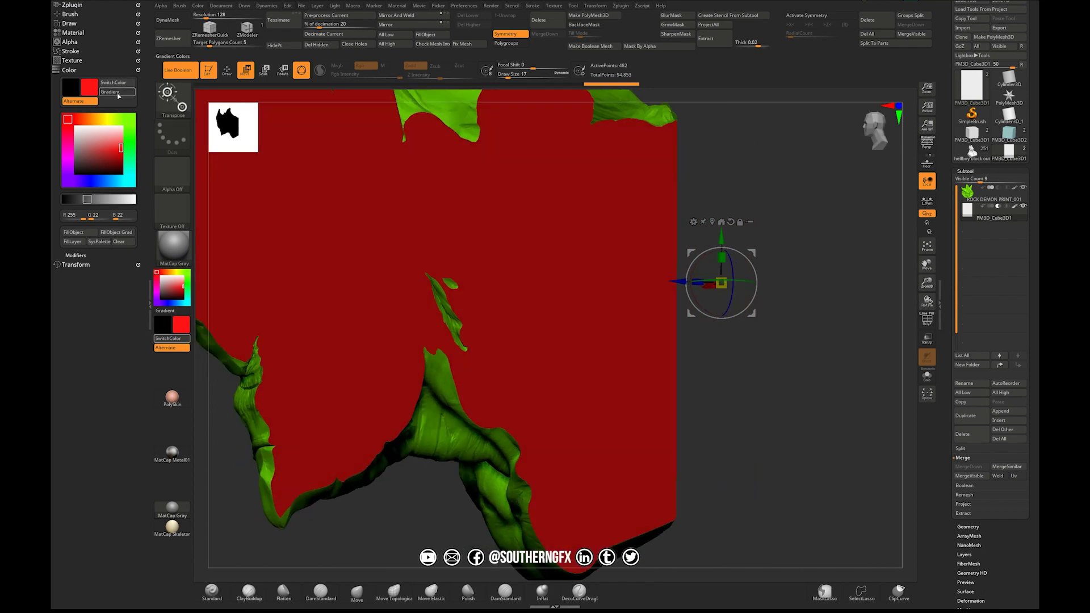
pyautogui.moveTo(117, 180); pyautogui.dragTo(121, 150)
pyautogui.click(211, 593)
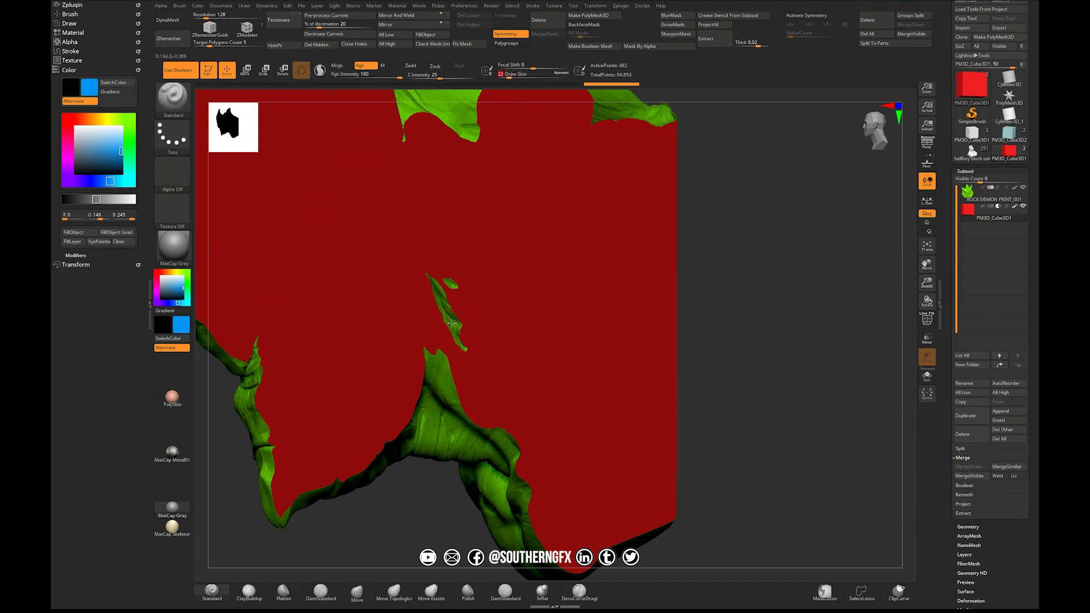
pyautogui.click(1000, 196)
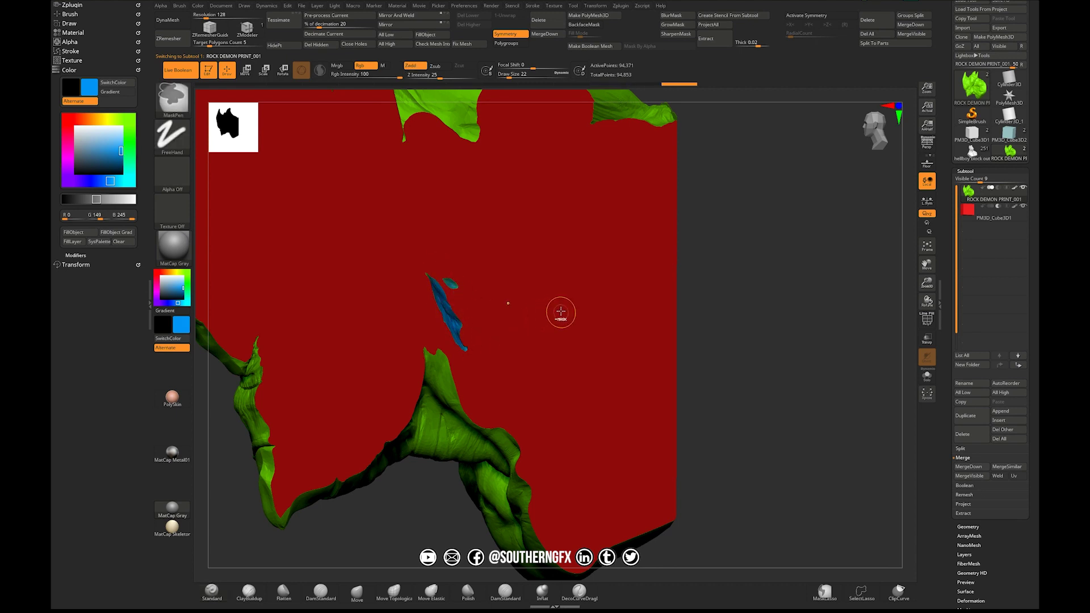
# - Select the cube, move it sideways through the demon to compare cuts, and pull it clear of the sculpt
pyautogui.keyDown('ctrl'); pyautogui.moveTo(523, 302); pyautogui.dragTo(550, 292, button='right'); pyautogui.keyUp('ctrl')
pyautogui.keyDown('alt'); pyautogui.moveTo(615, 265); pyautogui.dragTo(665, 286, button='right'); pyautogui.keyUp('alt')
pyautogui.click(1014, 215)
pyautogui.press('w')
pyautogui.moveTo(311, 378)
pyautogui.mouseDown(button='right')
pyautogui.moveTo(709, 266)
pyautogui.moveTo(696, 262)
pyautogui.moveTo(754, 295)
pyautogui.mouseUp(button='right')
pyautogui.moveTo(755, 294); pyautogui.dragTo(714, 287)
pyautogui.moveTo(682, 275); pyautogui.dragTo(795, 216, button='right')
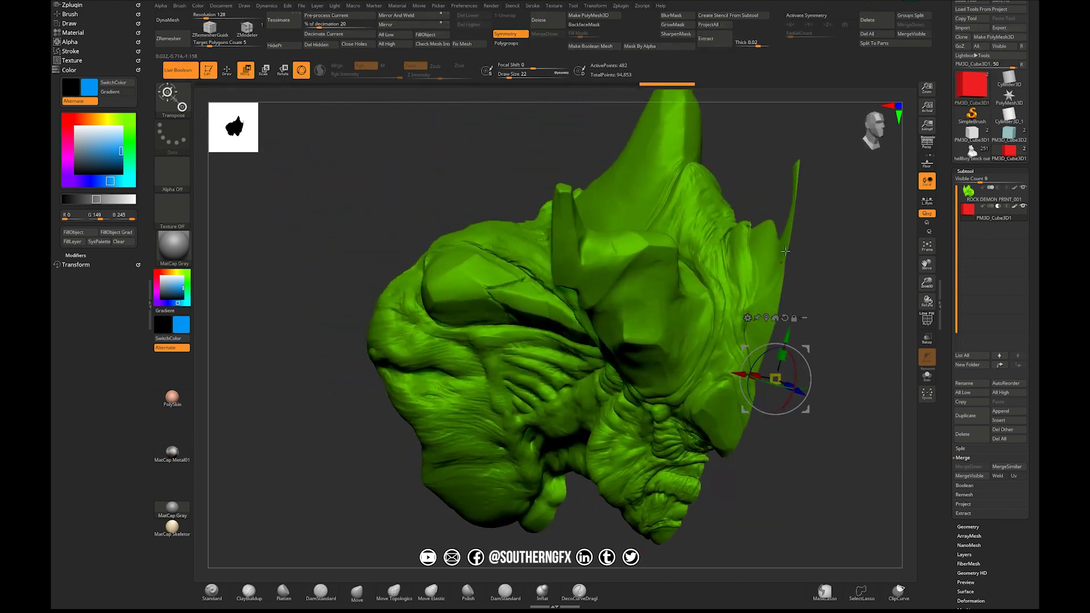
pyautogui.moveTo(751, 375); pyautogui.dragTo(772, 353)
pyautogui.moveTo(810, 291); pyautogui.dragTo(742, 284, button='right')
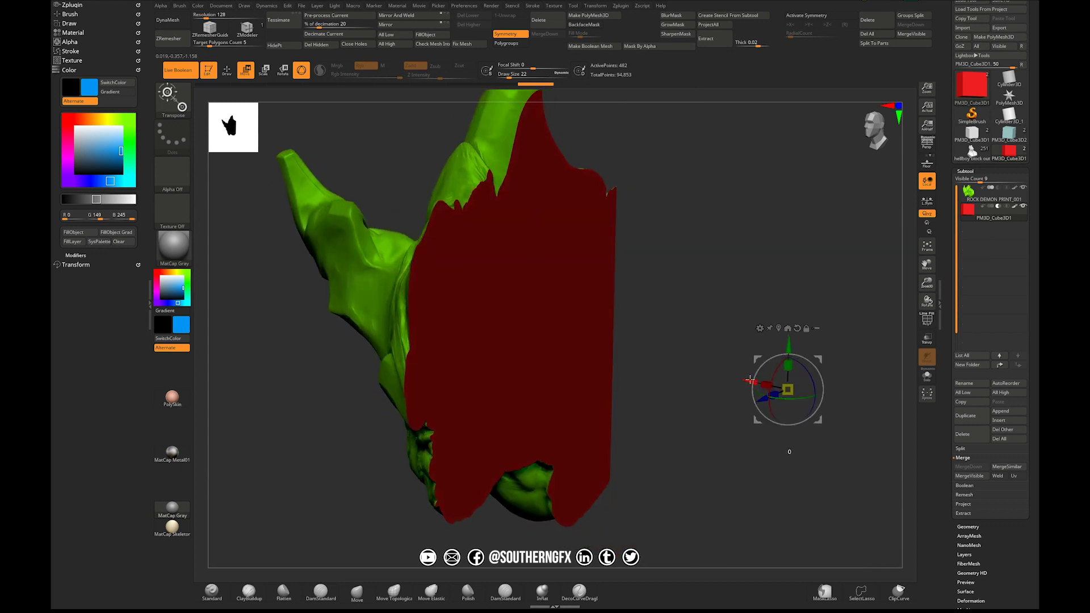
pyautogui.moveTo(748, 380); pyautogui.dragTo(1037, 410)
# - Hide the cube and examine the blue-painted area between the demon's face and shoulder from several angles
pyautogui.click(1023, 207)
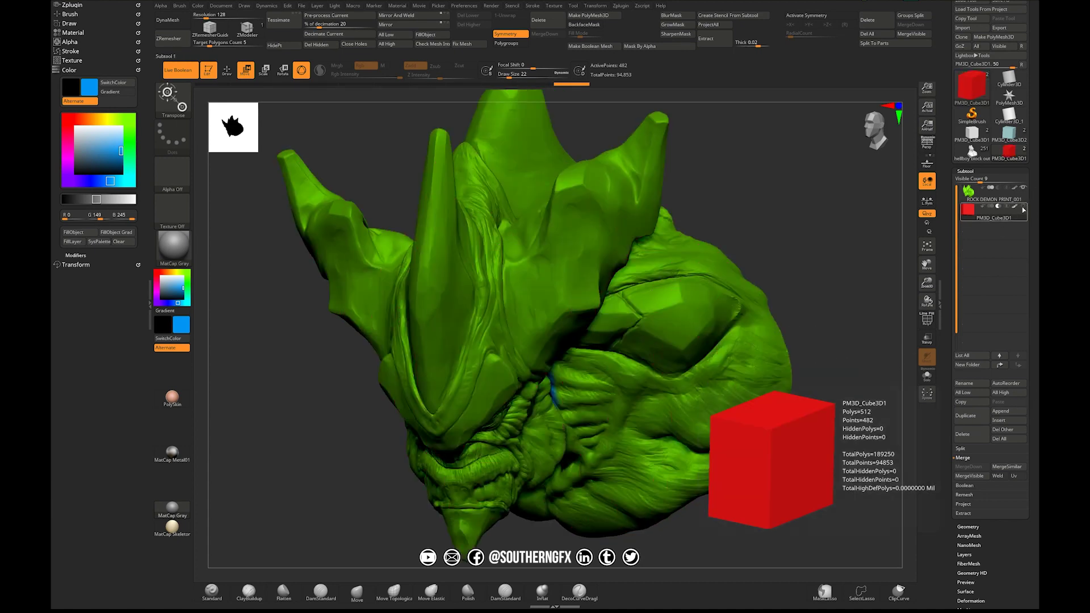
pyautogui.keyDown('alt'); pyautogui.moveTo(862, 317); pyautogui.dragTo(808, 387); pyautogui.keyUp('alt')
pyautogui.moveTo(842, 442)
pyautogui.mouseDown()
pyautogui.moveTo(545, 397)
pyautogui.moveTo(562, 482)
pyautogui.moveTo(629, 414)
pyautogui.moveTo(627, 482)
pyautogui.mouseUp()
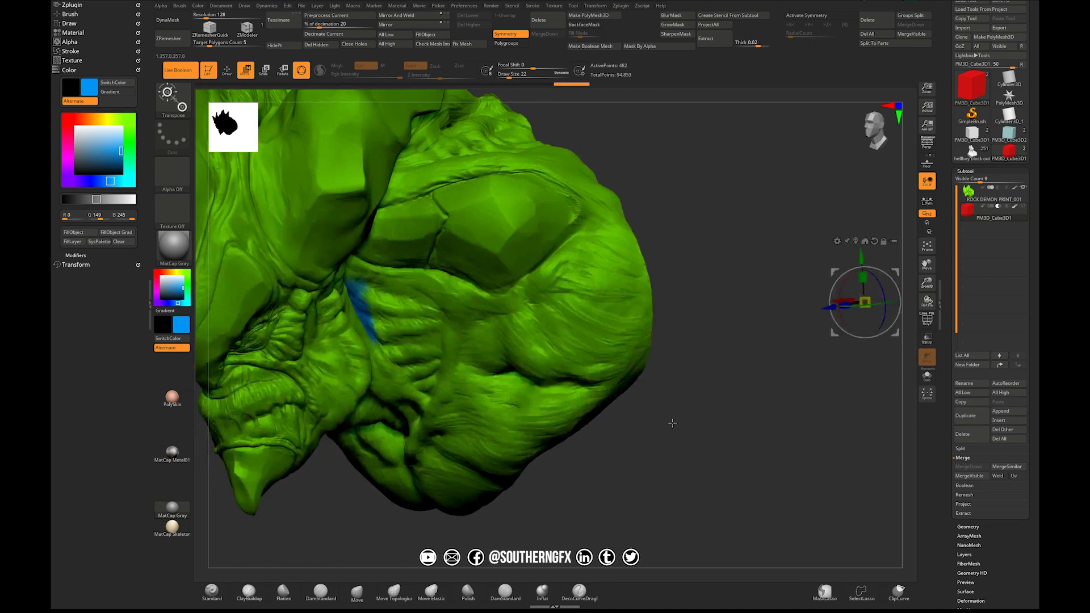
pyautogui.moveTo(679, 426); pyautogui.dragTo(612, 403)
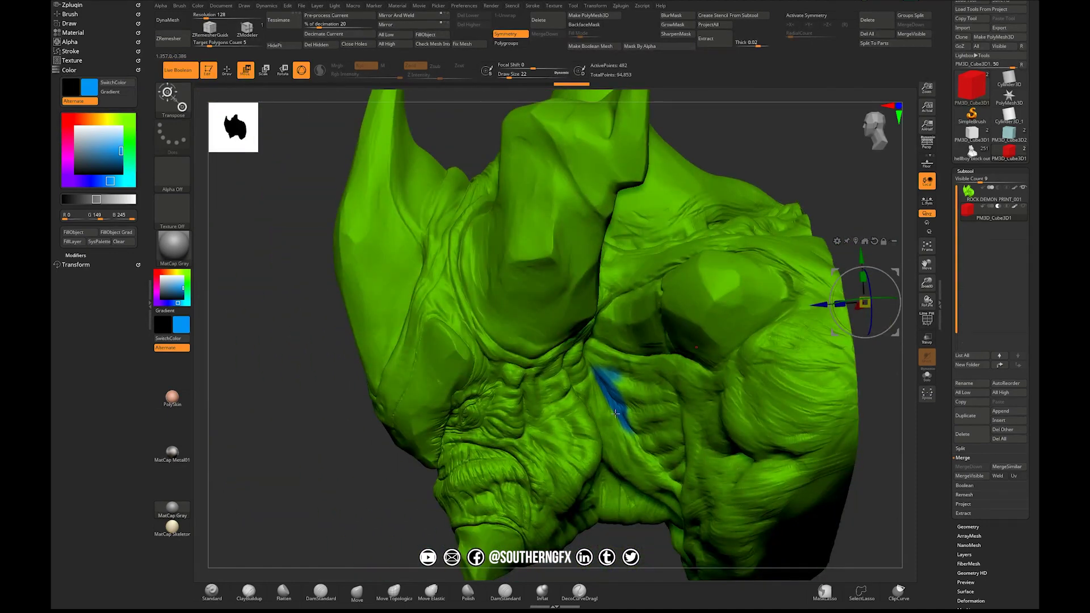
pyautogui.keyDown('ctrl'); pyautogui.moveTo(596, 339); pyautogui.dragTo(496, 316, button='right'); pyautogui.keyUp('ctrl')
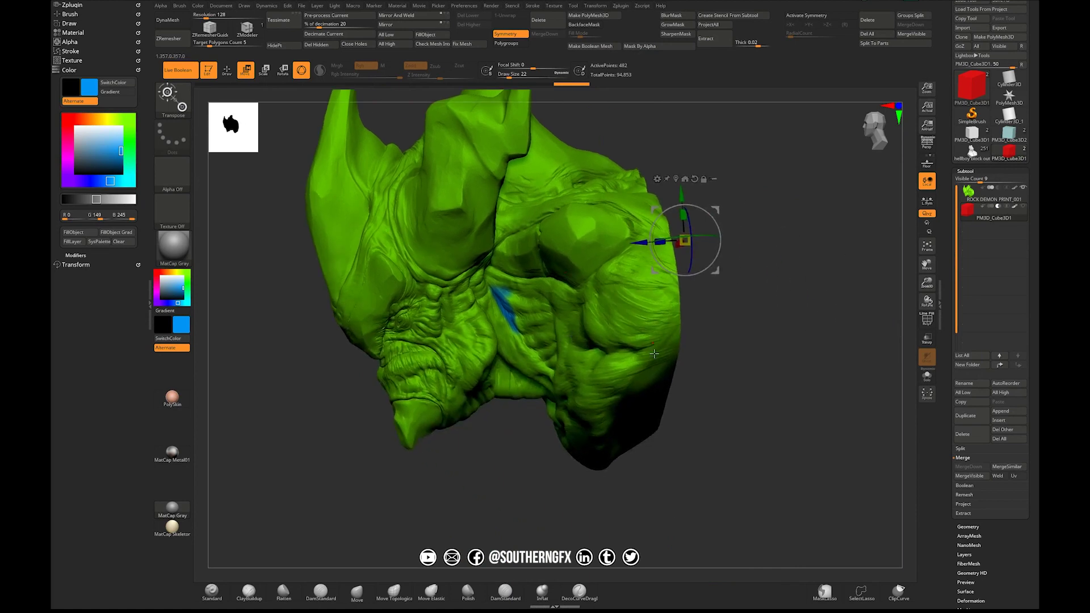
pyautogui.moveTo(705, 378)
pyautogui.mouseDown()
pyautogui.moveTo(761, 400)
pyautogui.moveTo(724, 359)
pyautogui.moveTo(888, 441)
pyautogui.mouseUp()
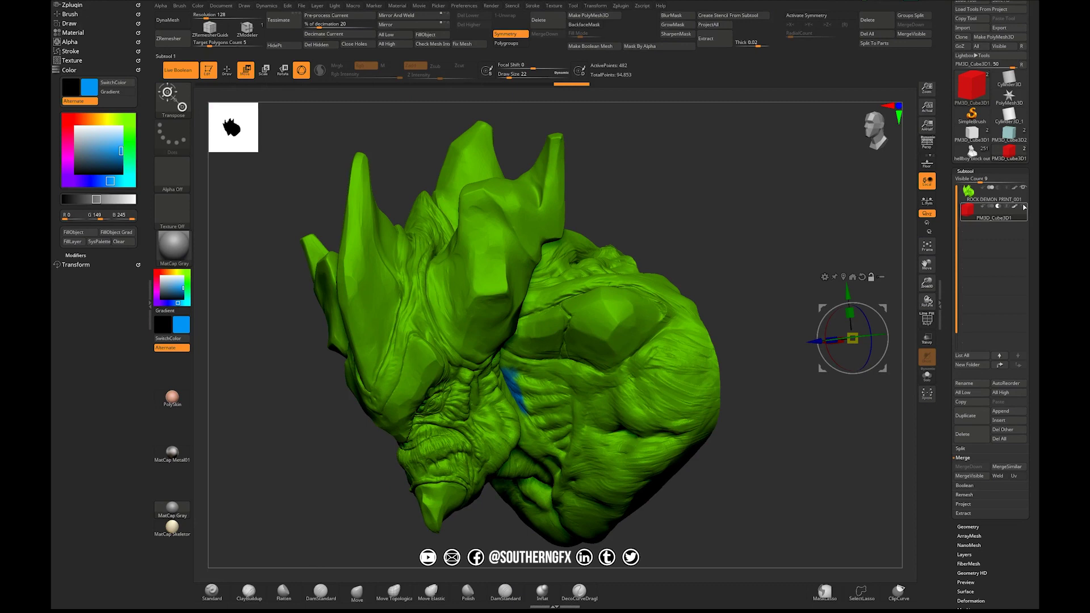
# - Reposition the cube directly above the demon's horns, using the polyframe display temporarily to see where it sits
pyautogui.keyDown('ctrl'); pyautogui.moveTo(683, 311); pyautogui.dragTo(713, 234, button='right'); pyautogui.keyUp('ctrl')
pyautogui.keyDown('shift'); pyautogui.moveTo(737, 208); pyautogui.dragTo(755, 208); pyautogui.keyUp('shift')
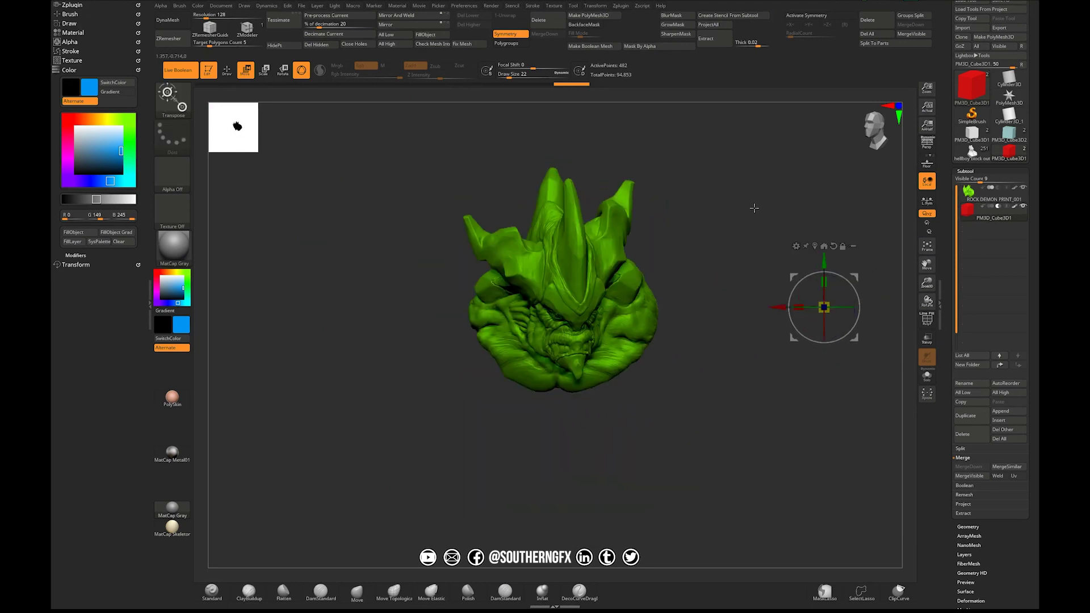
pyautogui.moveTo(690, 244); pyautogui.dragTo(584, 307)
pyautogui.hotkey('shift', 'f')
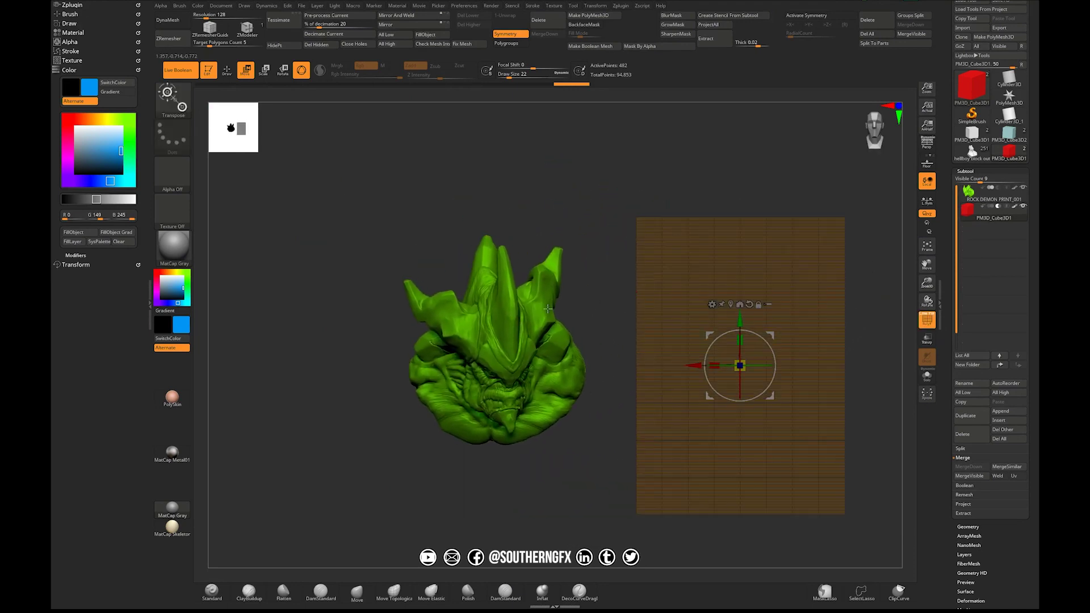
pyautogui.moveTo(695, 367)
pyautogui.mouseDown()
pyautogui.moveTo(450, 368)
pyautogui.moveTo(494, 325)
pyautogui.moveTo(500, 35)
pyautogui.moveTo(590, 216)
pyautogui.moveTo(728, 264)
pyautogui.moveTo(694, 275)
pyautogui.mouseUp()
pyautogui.moveTo(547, 142); pyautogui.dragTo(542, 129)
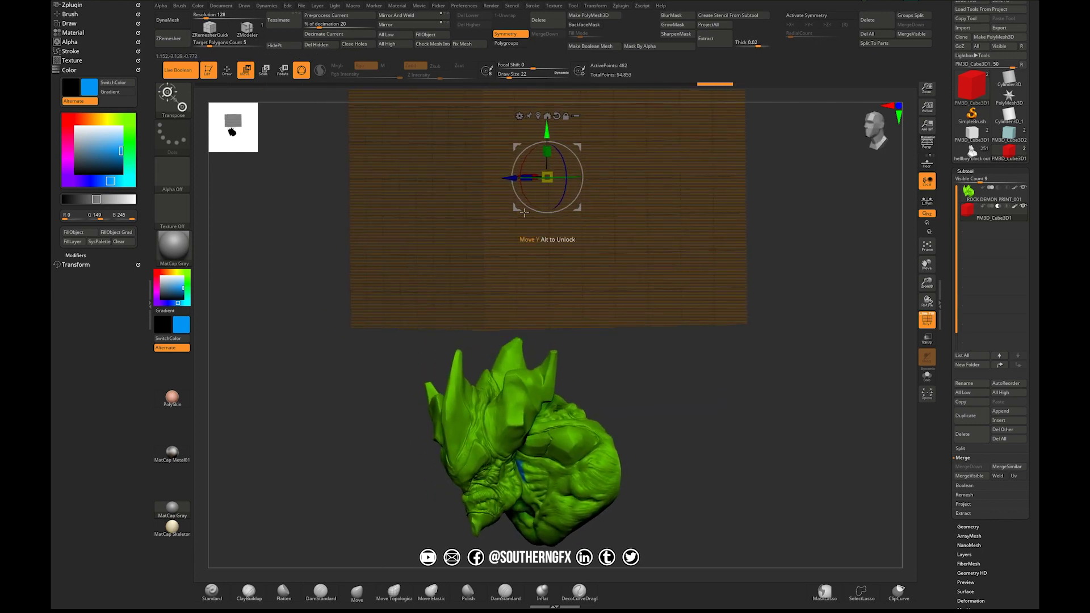
pyautogui.moveTo(507, 287)
pyautogui.keyDown('ctrl'); pyautogui.mouseDown(button='right')
pyautogui.moveTo(482, 301)
pyautogui.moveTo(505, 287)
pyautogui.mouseUp(button='right'); pyautogui.keyUp('ctrl')
pyautogui.hotkey('shift', 'f')
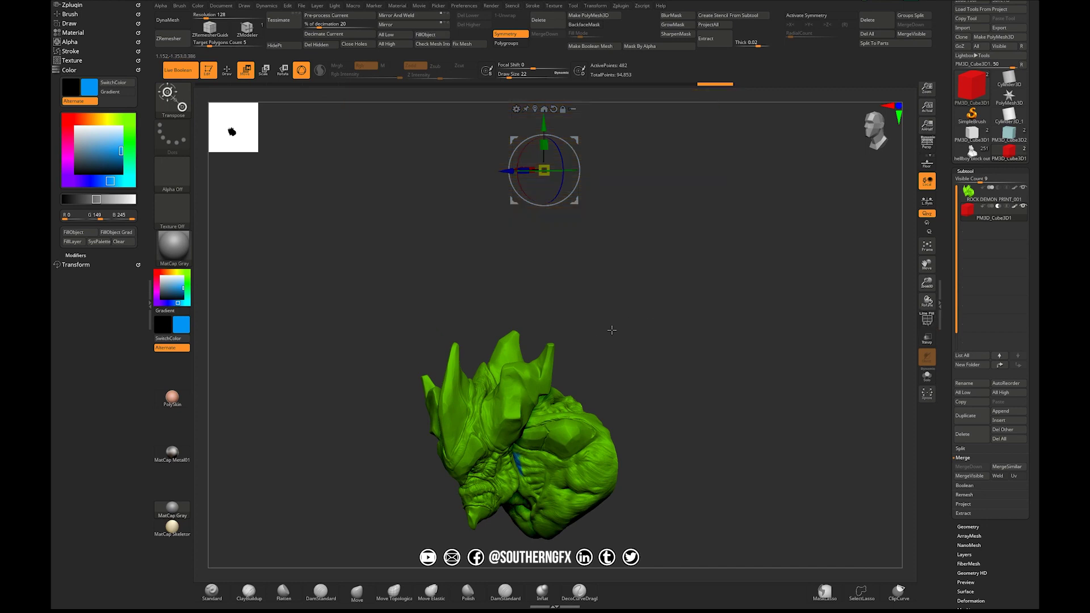
# - Lower the subtractive cube along its vertical axis into the demon's horns to slice the sculpt from above
pyautogui.moveTo(365, 292); pyautogui.dragTo(372, 295, button='right')
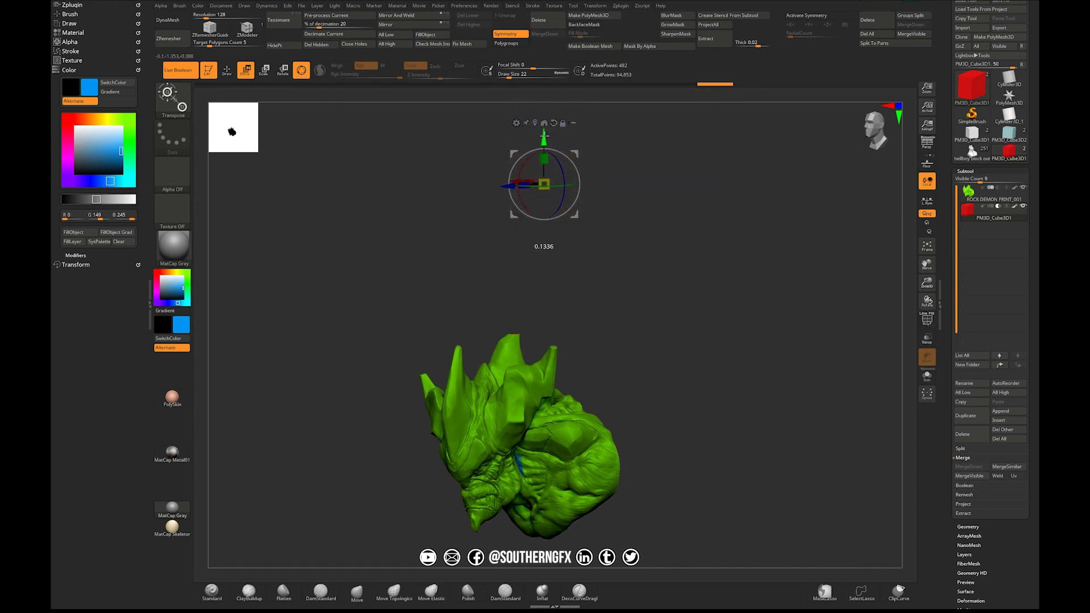
pyautogui.moveTo(549, 148)
pyautogui.mouseDown()
pyautogui.moveTo(445, 200)
pyautogui.moveTo(443, 217)
pyautogui.moveTo(547, 177)
pyautogui.mouseUp()
pyautogui.keyDown('alt'); pyautogui.moveTo(548, 177); pyautogui.dragTo(549, 175, button='right'); pyautogui.keyUp('alt')
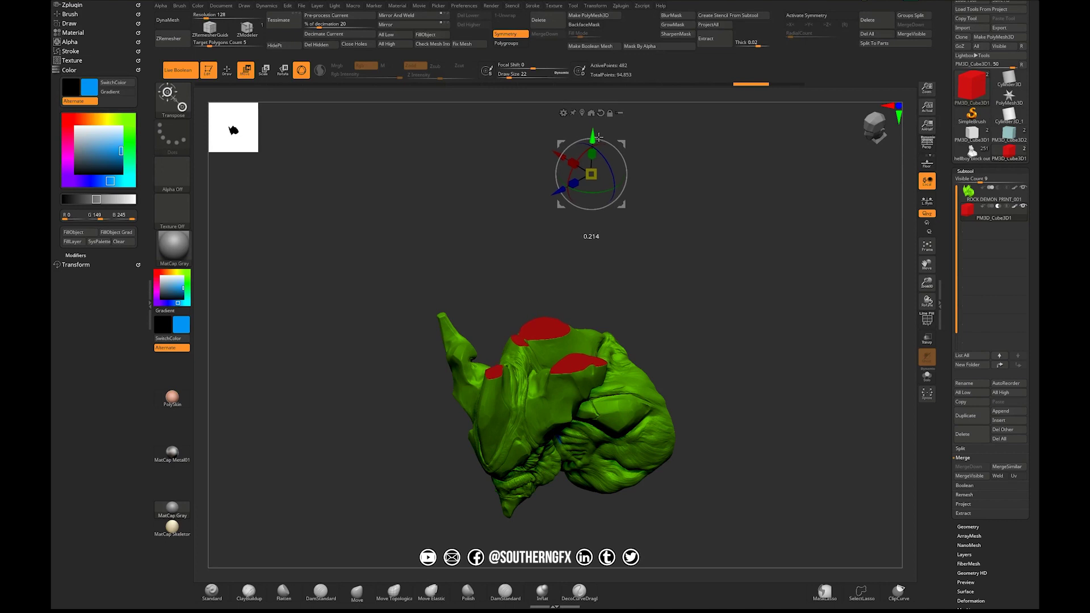
# - Lower the subtractive cube vertically through the whole demon and raise it again to compare horizontal cross-sections
pyautogui.moveTo(669, 242)
pyautogui.mouseDown()
pyautogui.moveTo(618, 121)
pyautogui.moveTo(599, 161)
pyautogui.moveTo(619, 218)
pyautogui.mouseUp()
pyautogui.keyDown('alt'); pyautogui.moveTo(664, 309); pyautogui.dragTo(647, 236, button='right'); pyautogui.keyUp('alt')
pyautogui.moveTo(553, 163); pyautogui.dragTo(572, 256)
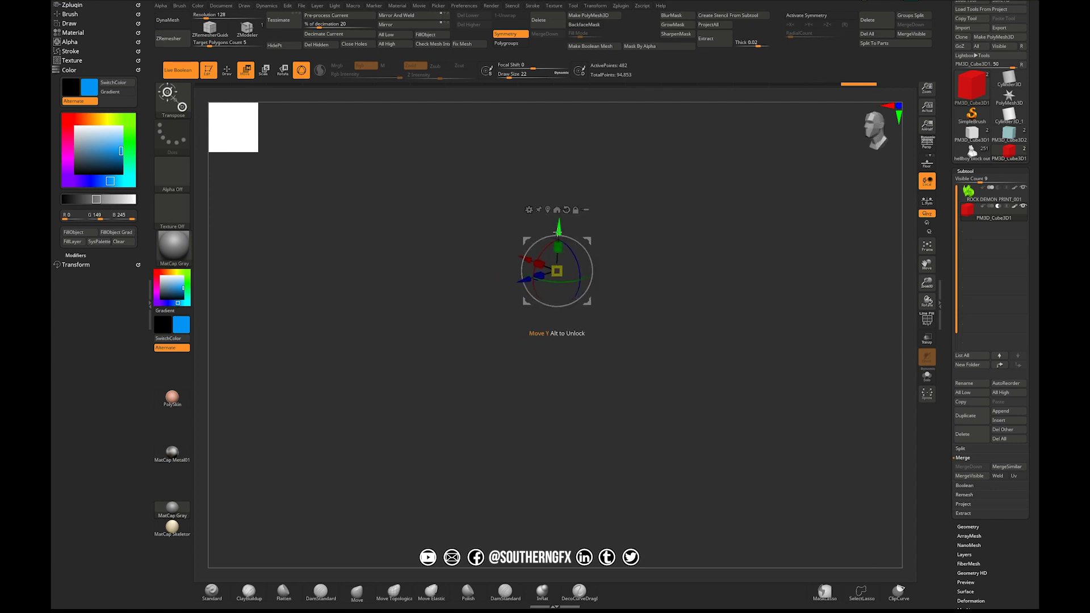
pyautogui.moveTo(544, 159)
pyautogui.mouseDown()
pyautogui.moveTo(544, 18)
pyautogui.moveTo(557, 140)
pyautogui.moveTo(557, 126)
pyautogui.mouseUp()
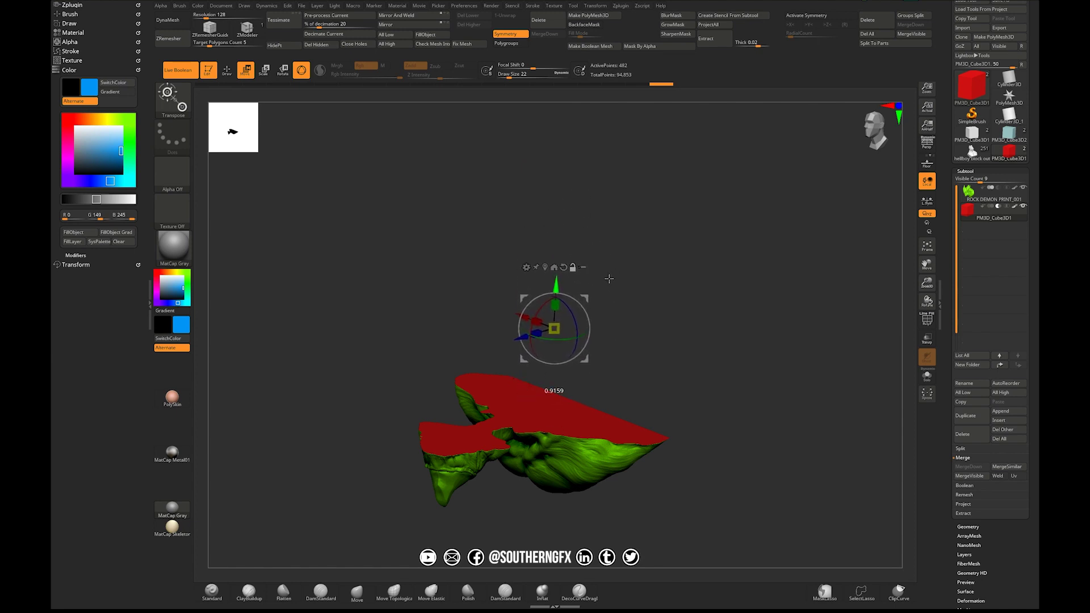
pyautogui.moveTo(556, 294); pyautogui.dragTo(563, 165)
# - Inspect the demon's horizontal cuts at other heights from several angles, and lift the cube clear above the horns
pyautogui.moveTo(525, 191)
pyautogui.mouseDown(button='right')
pyautogui.moveTo(503, 212)
pyautogui.moveTo(445, 214)
pyautogui.moveTo(577, 205)
pyautogui.mouseUp(button='right')
pyautogui.keyDown('alt'); pyautogui.moveTo(577, 205); pyautogui.dragTo(589, 243, button='right'); pyautogui.keyUp('alt')
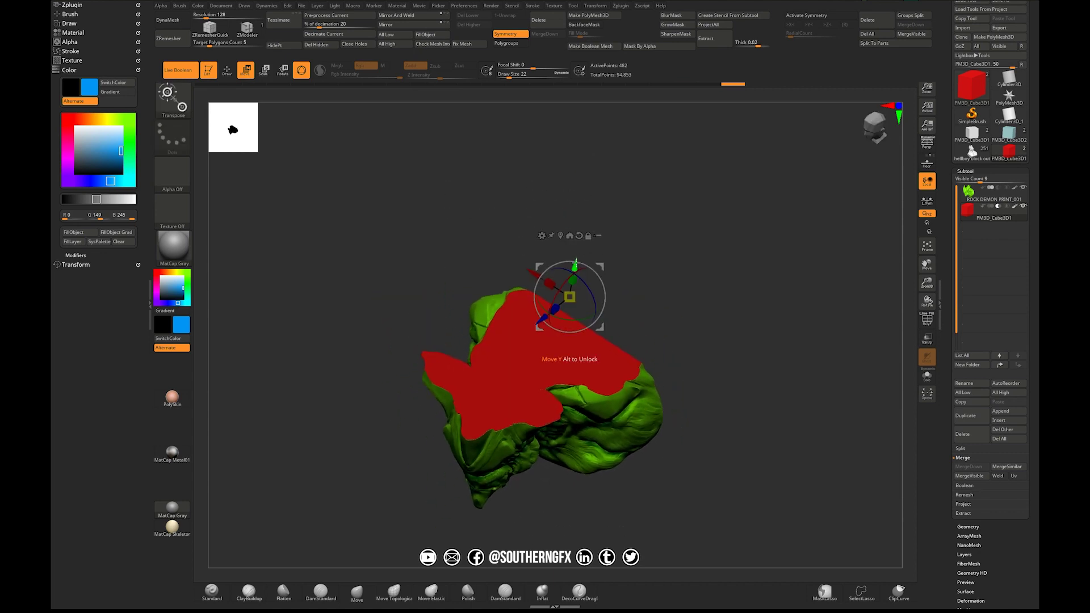
pyautogui.moveTo(575, 266); pyautogui.dragTo(574, 148)
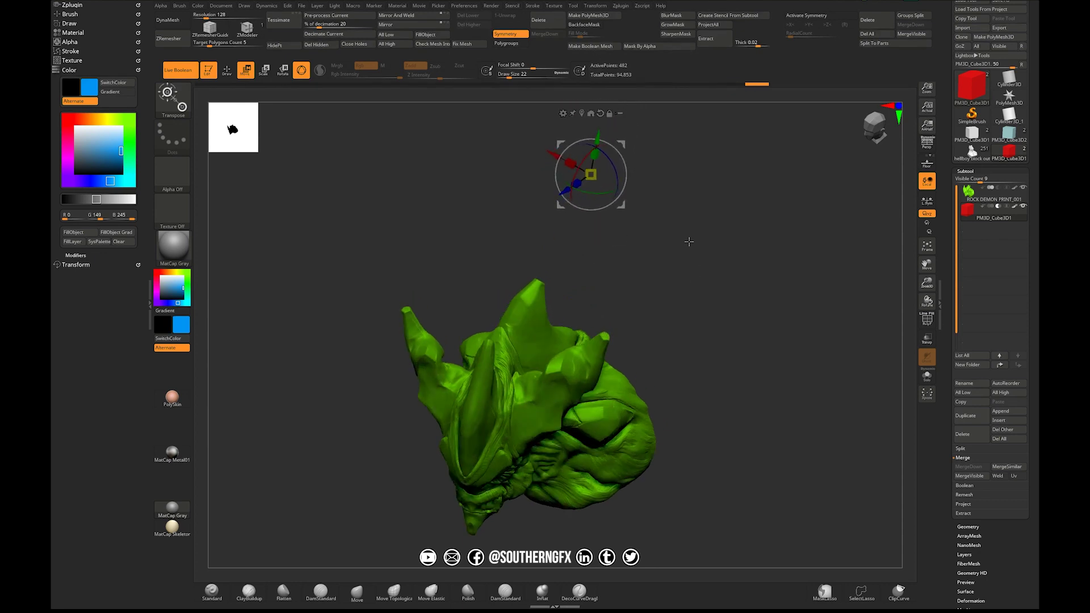
pyautogui.moveTo(688, 236)
pyautogui.mouseDown()
pyautogui.moveTo(611, 283)
pyautogui.moveTo(632, 236)
pyautogui.moveTo(630, 272)
pyautogui.mouseUp()
pyautogui.keyDown('alt'); pyautogui.moveTo(630, 271); pyautogui.dragTo(636, 345, button='right'); pyautogui.keyUp('alt')
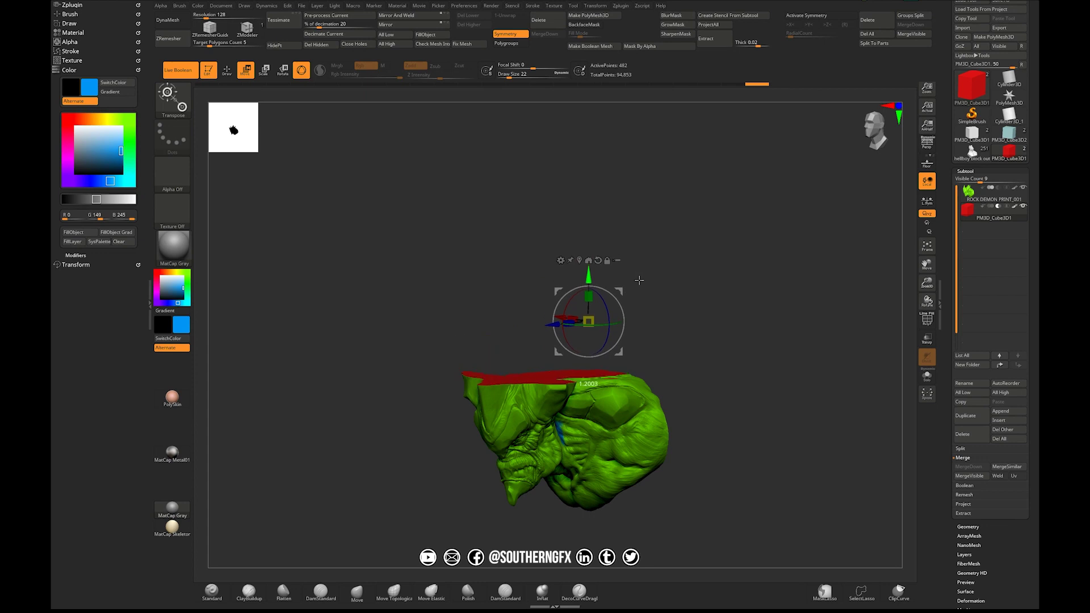
pyautogui.moveTo(641, 284)
pyautogui.keyDown('alt'); pyautogui.mouseDown()
pyautogui.moveTo(652, 306)
pyautogui.moveTo(639, 243)
pyautogui.mouseUp(); pyautogui.keyUp('alt')
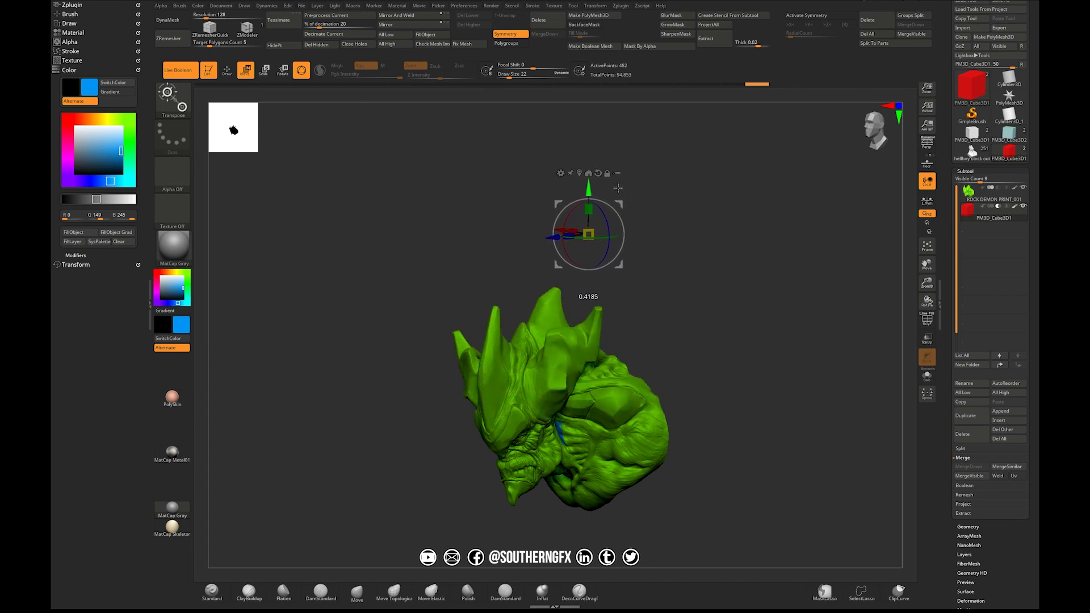
pyautogui.moveTo(506, 204)
pyautogui.mouseDown()
pyautogui.moveTo(496, 210)
pyautogui.moveTo(489, 192)
pyautogui.mouseUp()
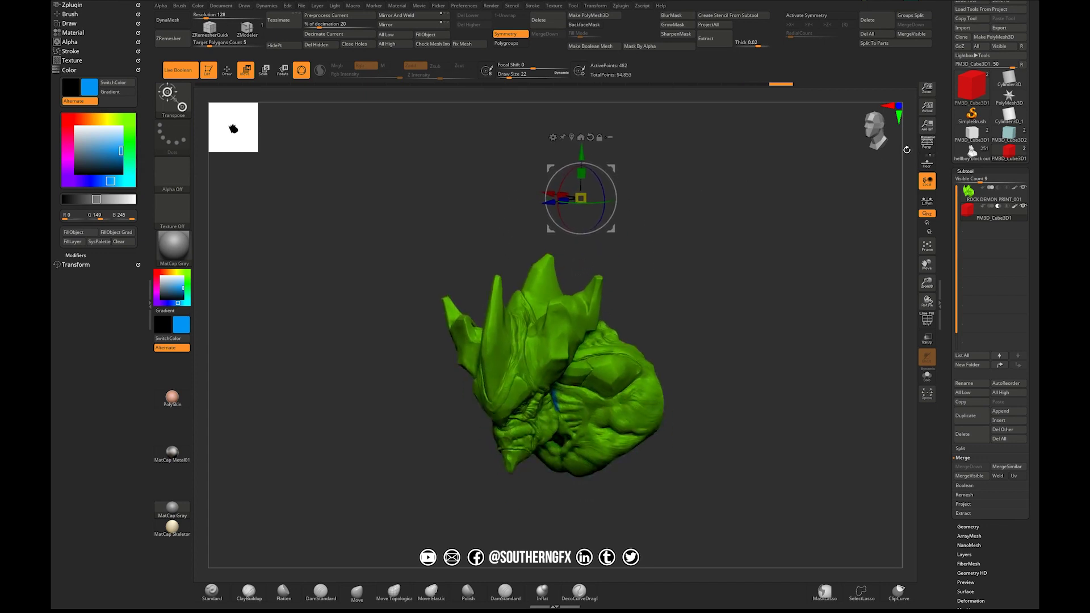
# - Switch to the Hellboy block-out tool, examine the bust from several angles, and select the subtool hellboy block out 259
pyautogui.click(978, 158)
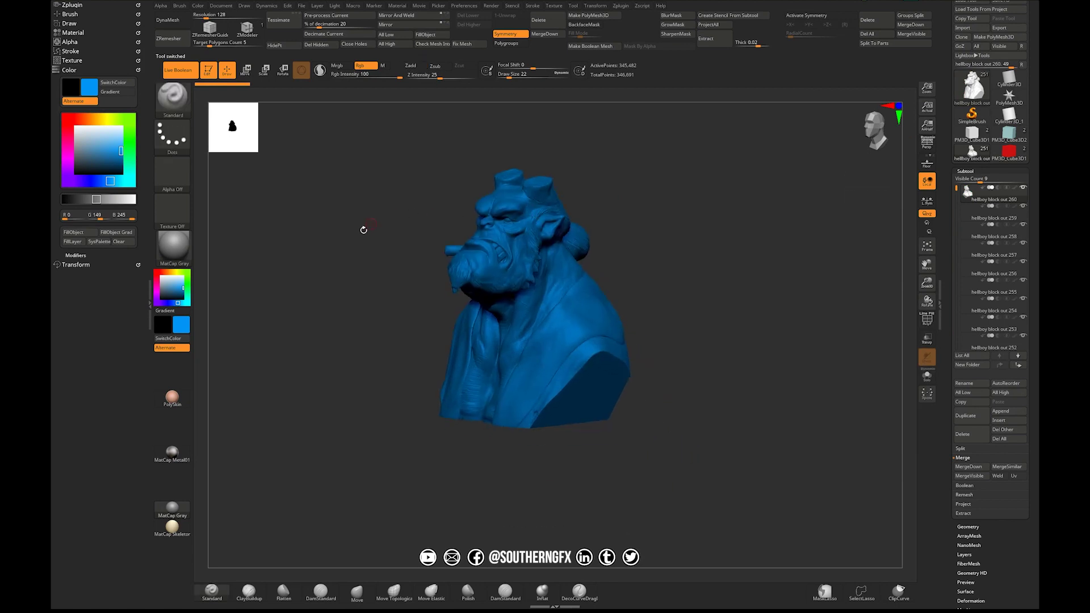
pyautogui.moveTo(363, 233)
pyautogui.mouseDown()
pyautogui.moveTo(349, 221)
pyautogui.moveTo(389, 229)
pyautogui.mouseUp()
pyautogui.keyDown('ctrl'); pyautogui.moveTo(390, 229); pyautogui.dragTo(545, 250, button='right'); pyautogui.keyUp('ctrl')
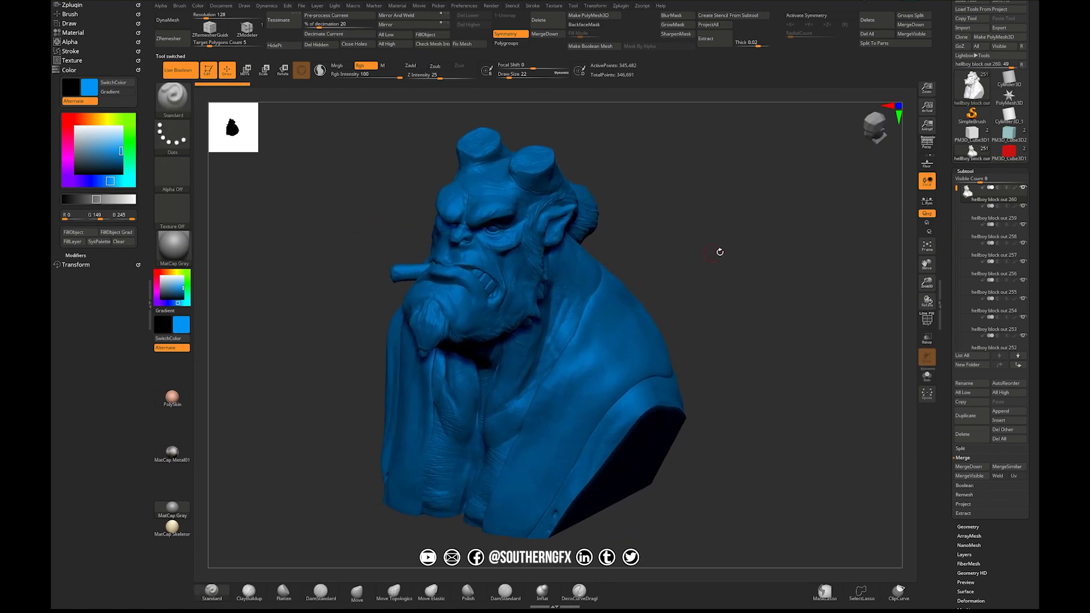
pyautogui.moveTo(726, 259)
pyautogui.mouseDown()
pyautogui.moveTo(684, 256)
pyautogui.moveTo(738, 272)
pyautogui.mouseUp()
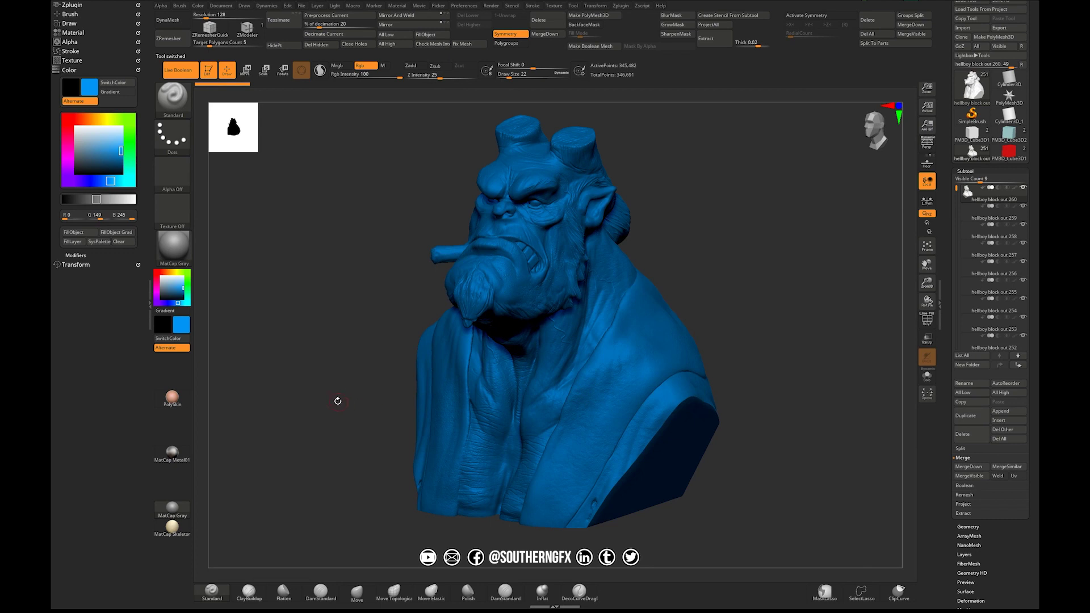
pyautogui.moveTo(337, 400); pyautogui.dragTo(725, 365)
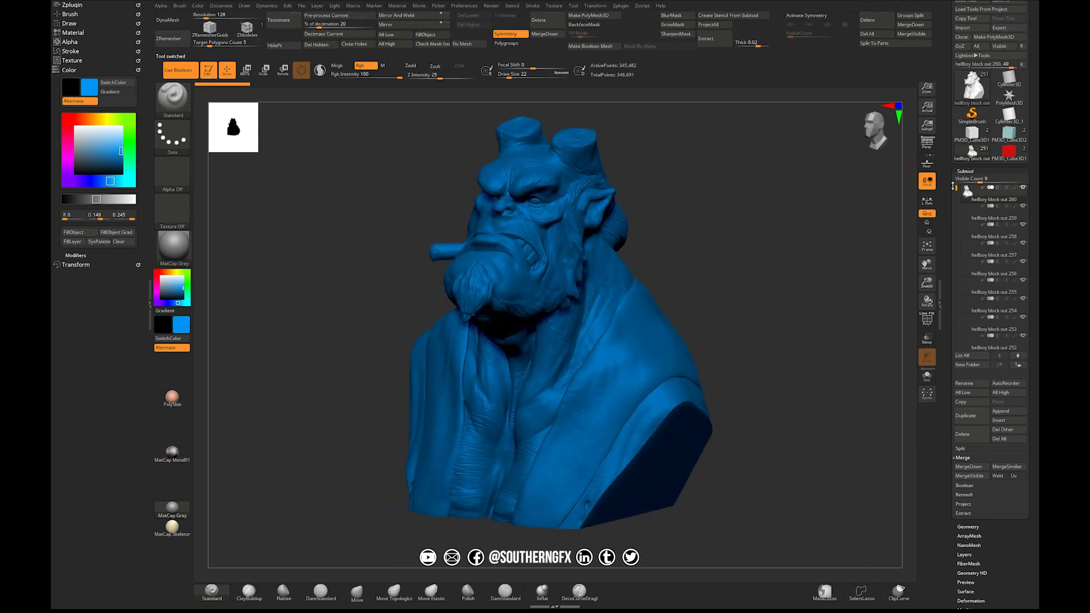
pyautogui.click(970, 212)
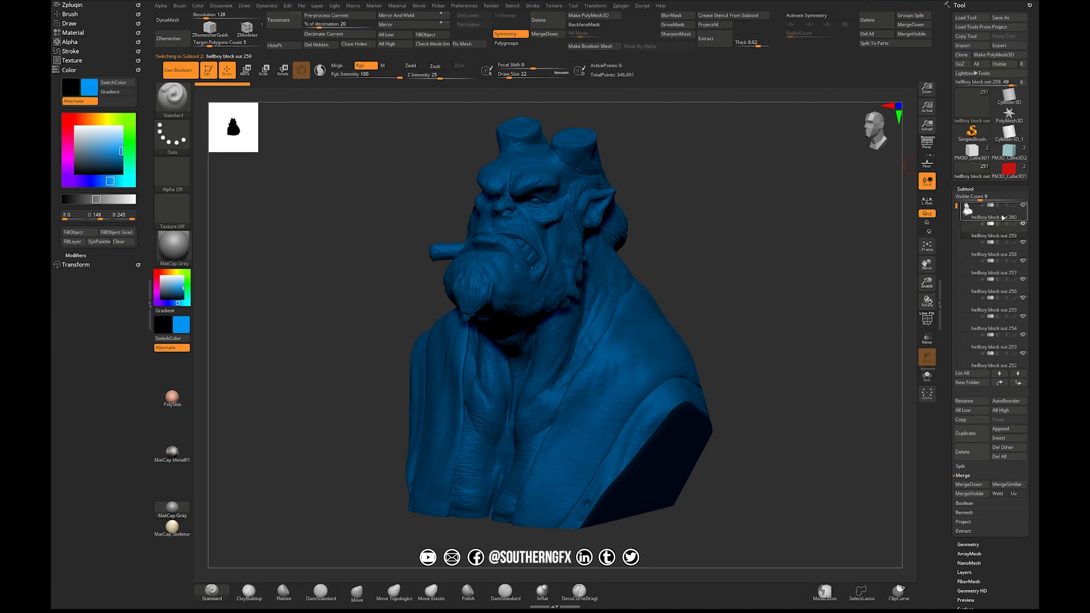
# - Switch to the merged Hellboy tool with the PM3D_Cube3D2 subtractive cube and examine the cut through its head and torso
pyautogui.click(1008, 150)
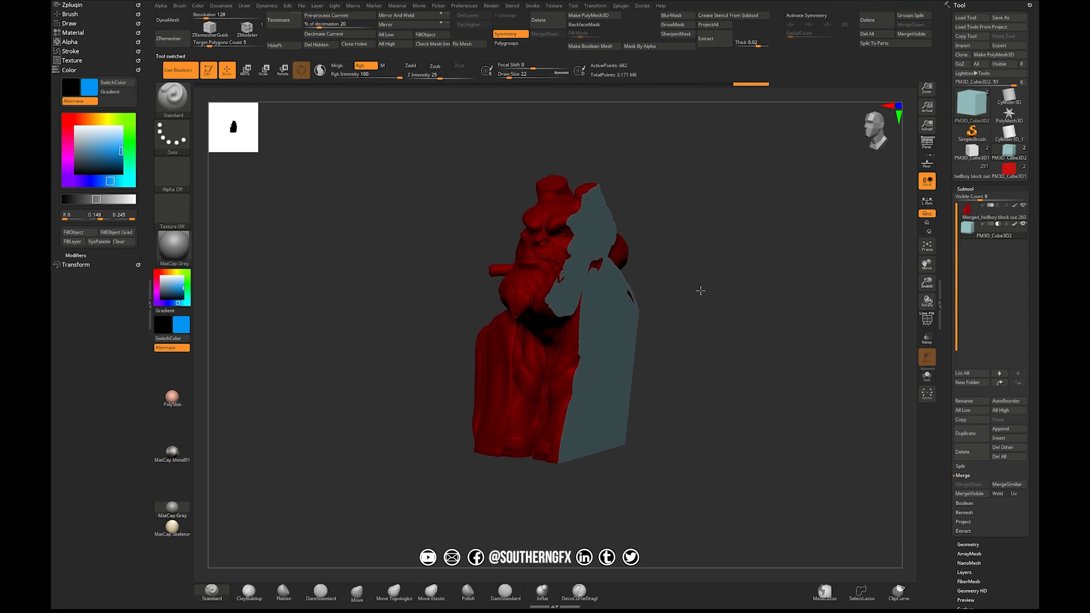
pyautogui.moveTo(700, 291)
pyautogui.mouseDown(button='right')
pyautogui.moveTo(666, 280)
pyautogui.moveTo(735, 283)
pyautogui.moveTo(577, 277)
pyautogui.moveTo(744, 235)
pyautogui.mouseUp(button='right')
pyautogui.moveTo(725, 338); pyautogui.dragTo(723, 334, button='right')
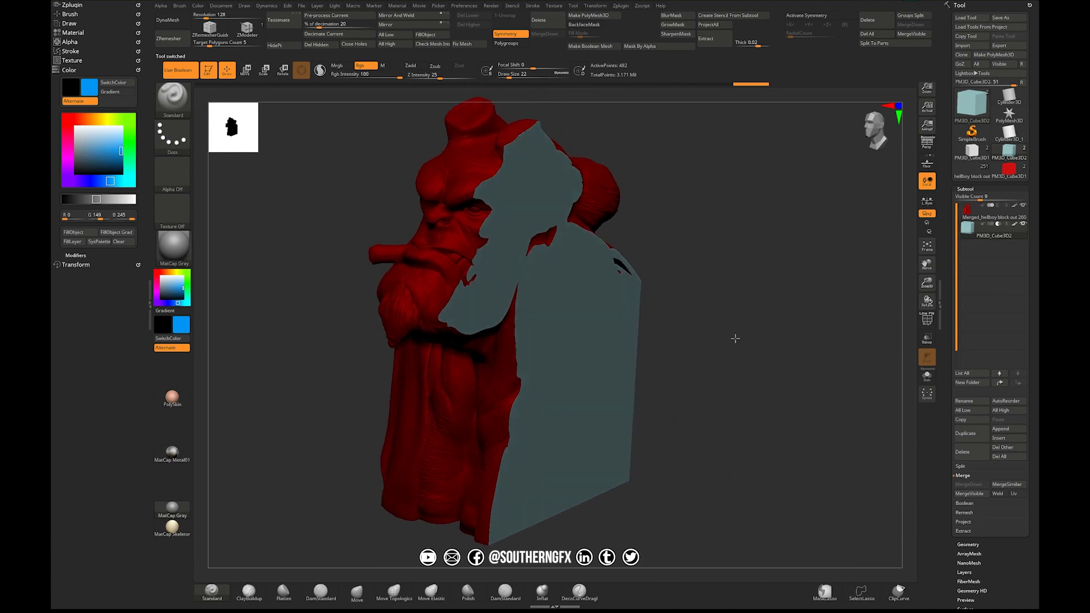
# - Move the cube along its X axis through the merged Hellboy bust and compare the cross-sections for internal gaps
pyautogui.press('w')
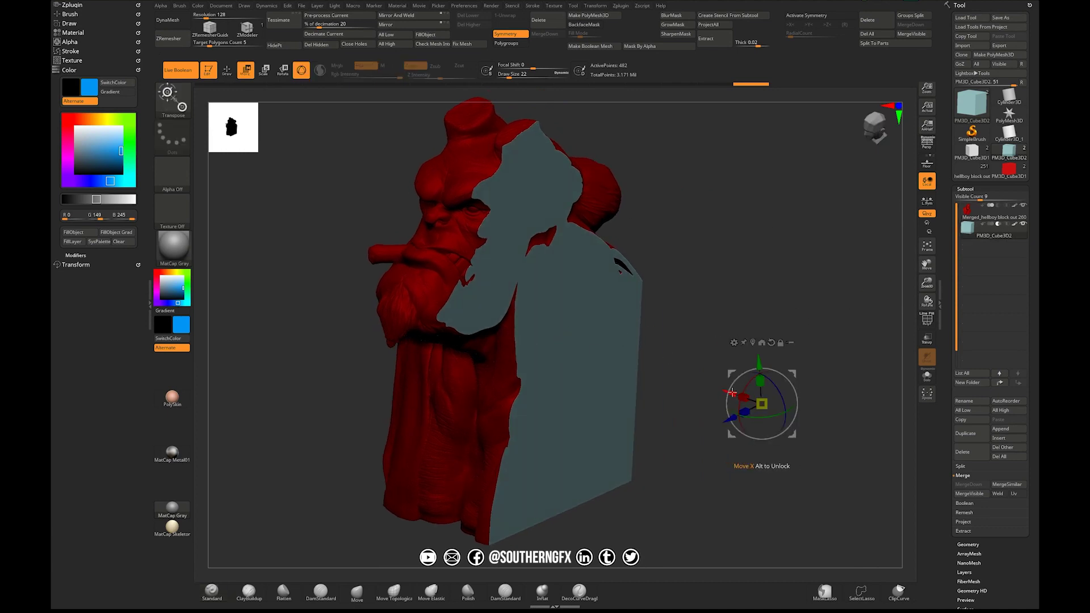
pyautogui.moveTo(733, 393); pyautogui.dragTo(681, 376)
pyautogui.moveTo(669, 265); pyautogui.dragTo(387, 275, button='right')
pyautogui.moveTo(378, 303); pyautogui.dragTo(377, 311)
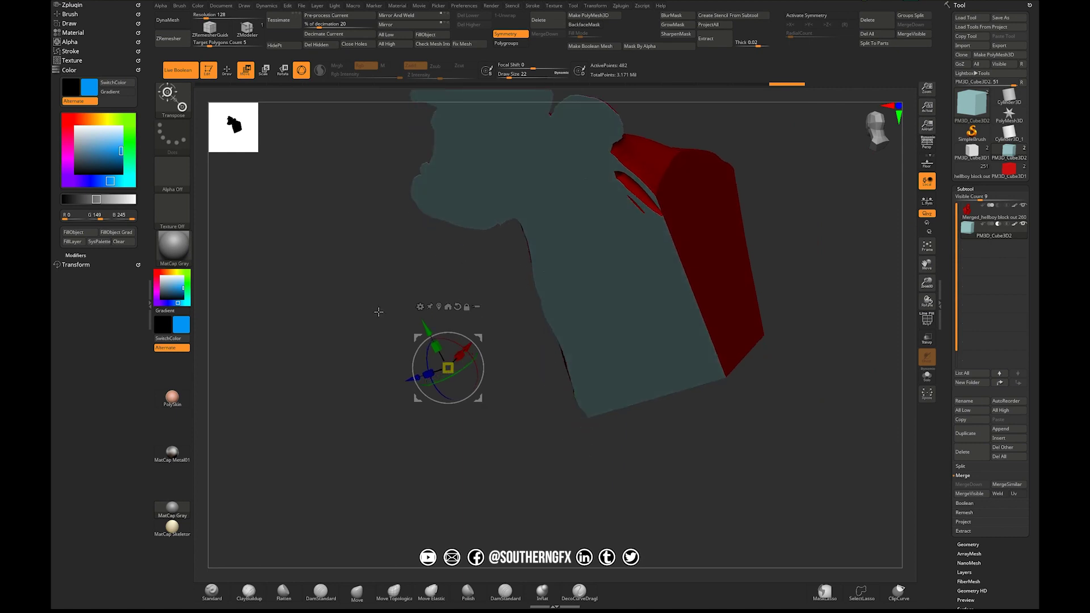
pyautogui.moveTo(467, 345); pyautogui.dragTo(452, 444)
pyautogui.moveTo(376, 310); pyautogui.dragTo(405, 428)
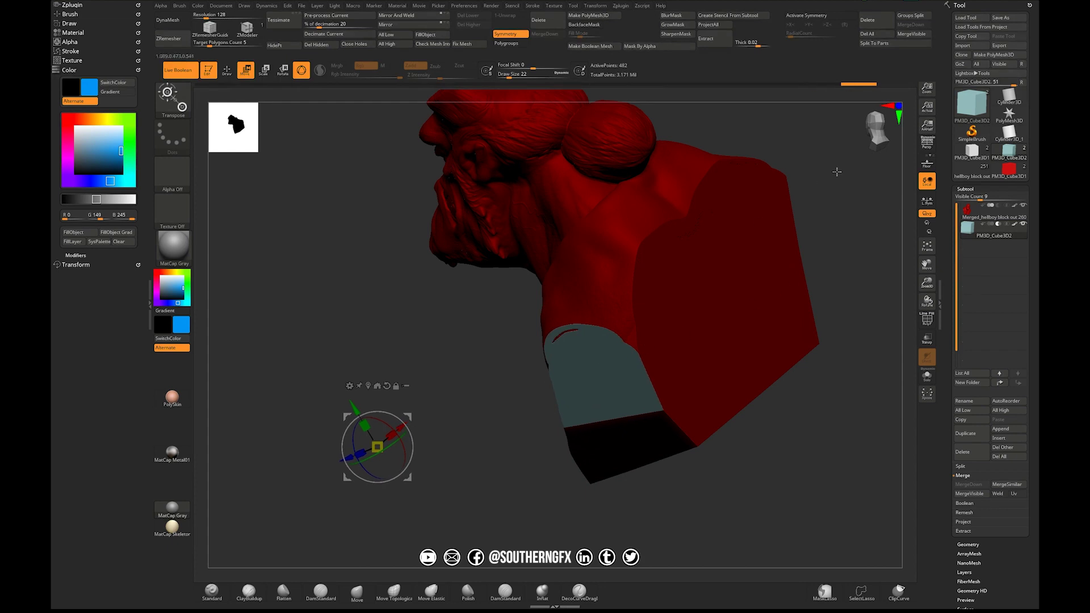
# - Switch to the hollowed Hellboy tool with the PM3D_Cube3D1 subtractive cube and view the bust from slightly below
pyautogui.click(974, 157)
pyautogui.keyDown('alt'); pyautogui.moveTo(604, 366); pyautogui.dragTo(496, 390, button='right'); pyautogui.keyUp('alt')
pyautogui.moveTo(794, 362); pyautogui.dragTo(735, 314)
pyautogui.keyDown('ctrl'); pyautogui.moveTo(735, 313); pyautogui.dragTo(724, 404, button='right'); pyautogui.keyUp('ctrl')
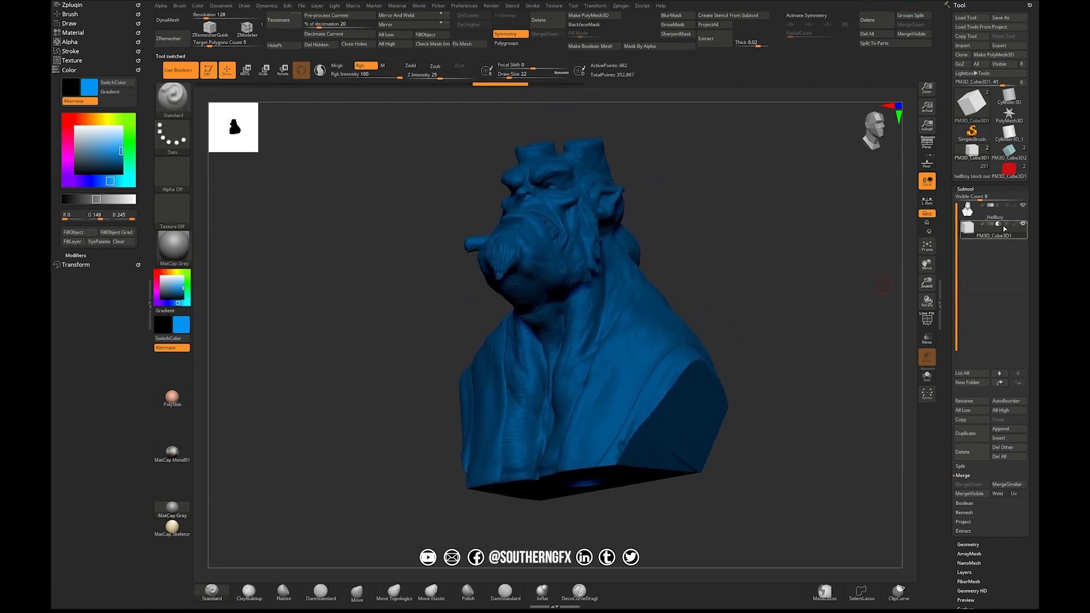
# - Move the cube sideways into the hollowed Hellboy bust to expose and inspect its shell walls and inner cavity
pyautogui.press('w')
pyautogui.moveTo(469, 305); pyautogui.dragTo(511, 318)
pyautogui.moveTo(626, 252); pyautogui.dragTo(378, 211)
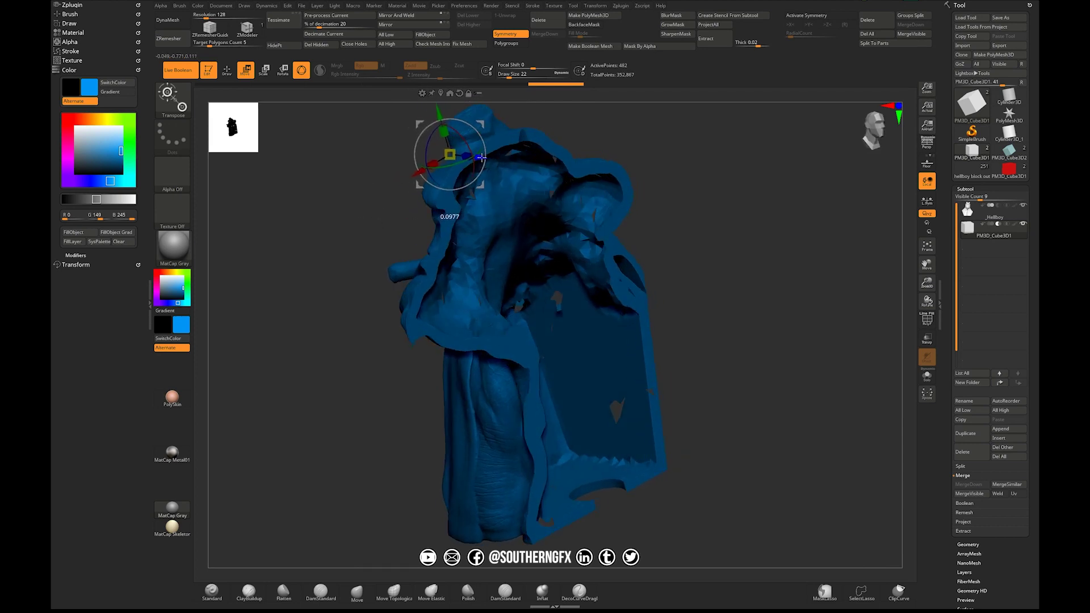
pyautogui.moveTo(496, 159)
pyautogui.mouseDown()
pyautogui.moveTo(467, 157)
pyautogui.moveTo(507, 169)
pyautogui.mouseUp()
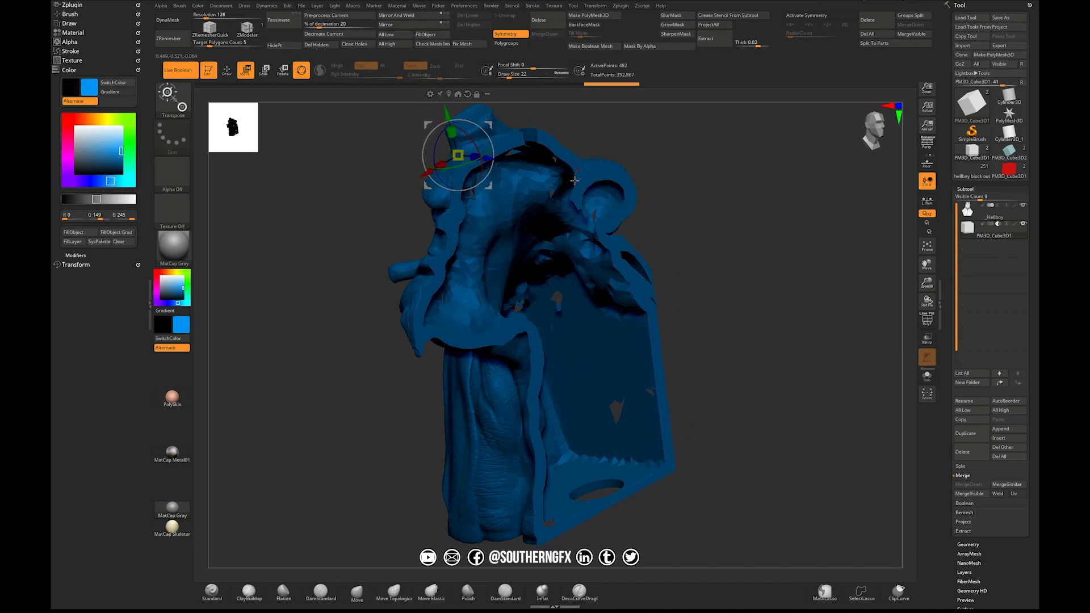
pyautogui.moveTo(710, 206); pyautogui.dragTo(672, 214)
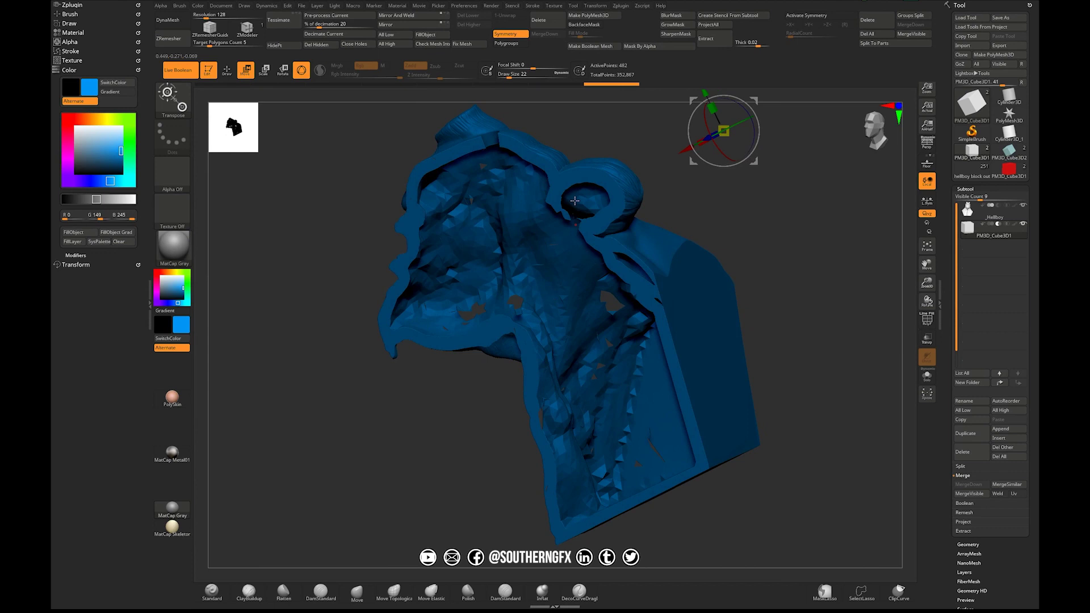
# - Examine the hollow interior from further angles, pull the cube clear of the bust, and view the whole Hellboy from the front
pyautogui.moveTo(763, 222)
pyautogui.mouseDown()
pyautogui.moveTo(755, 238)
pyautogui.moveTo(720, 159)
pyautogui.moveTo(679, 165)
pyautogui.mouseUp()
pyautogui.moveTo(675, 222); pyautogui.dragTo(531, 371)
pyautogui.keyDown('ctrl'); pyautogui.moveTo(367, 418); pyautogui.dragTo(351, 317, button='right'); pyautogui.keyUp('ctrl')
pyautogui.moveTo(351, 316); pyautogui.dragTo(526, 221)
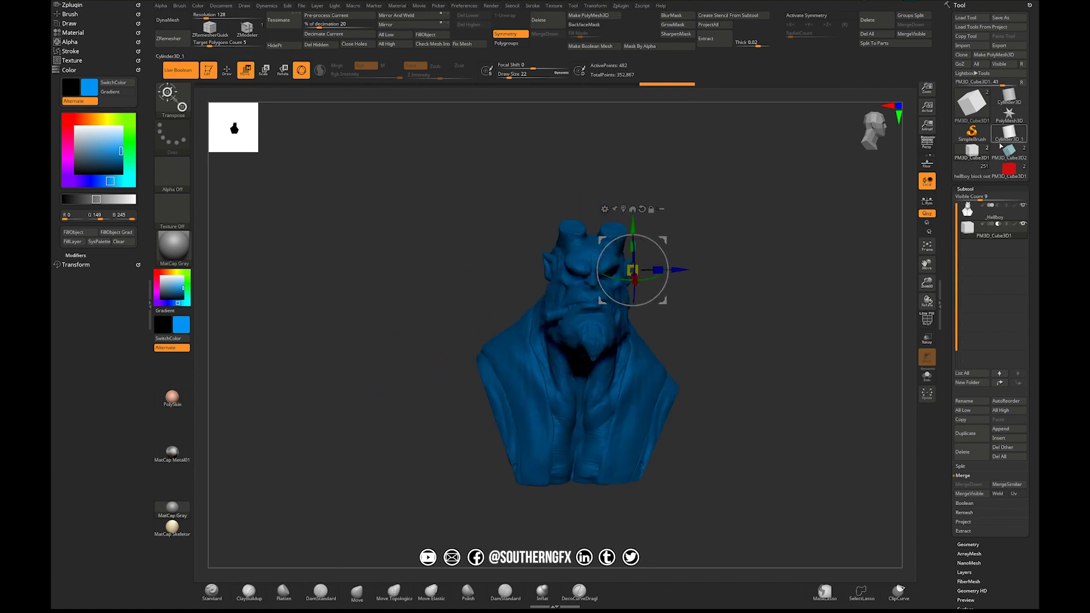
pyautogui.click(972, 150)
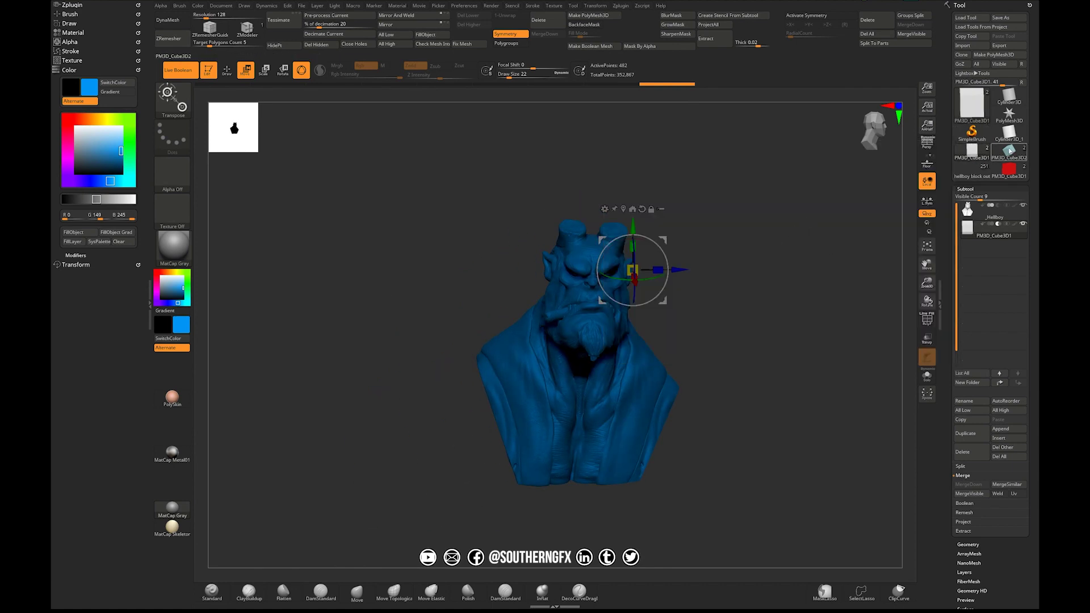